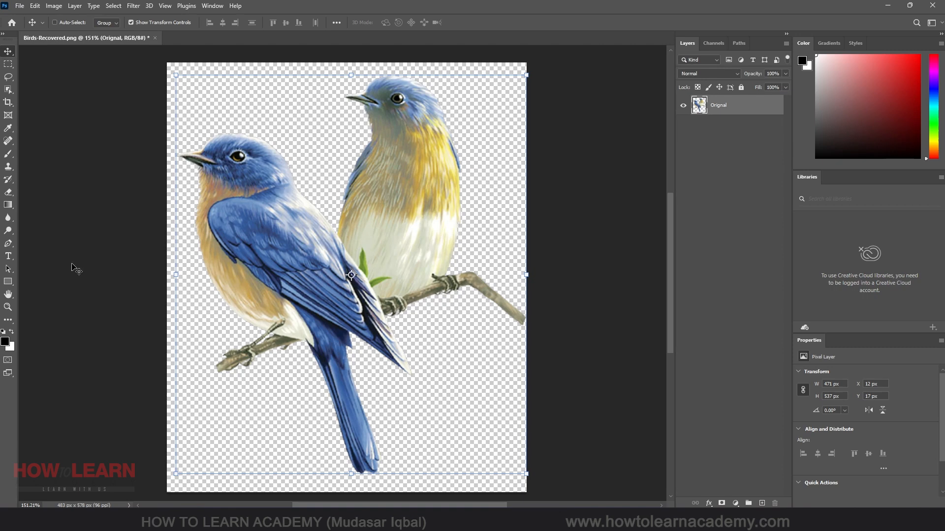
Try deleting a rectangular area of about 190 × 156 px around the right bird's head, undo each deletion, and deselect
click(8, 64)
drag(335, 65, 474, 181)
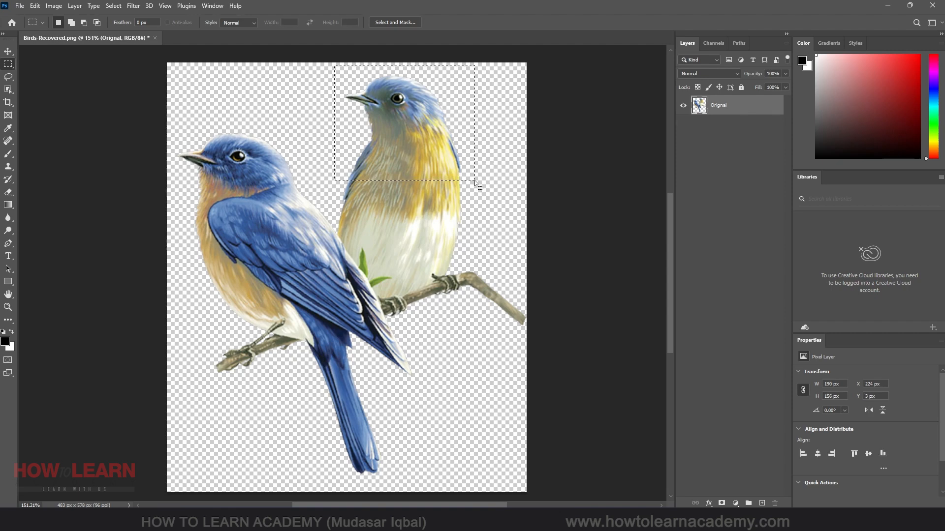
key(Delete)
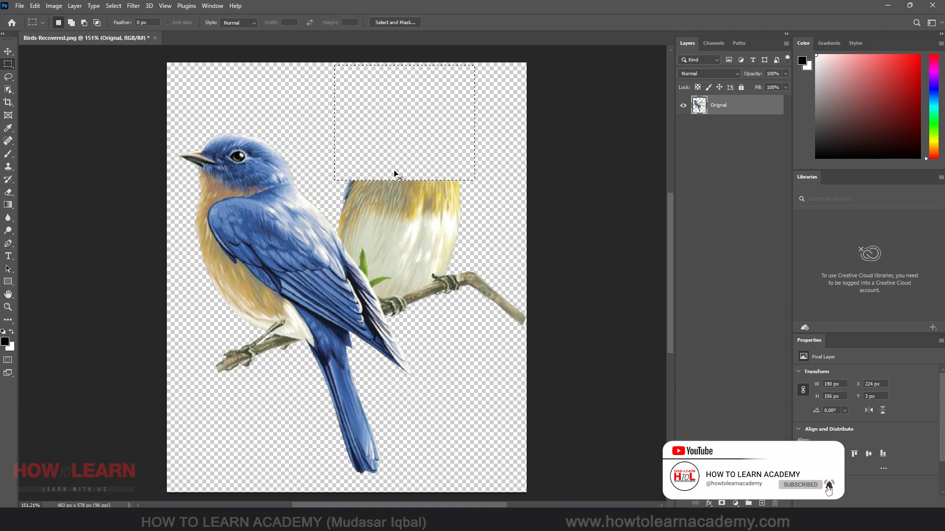
key(ctrl+z)
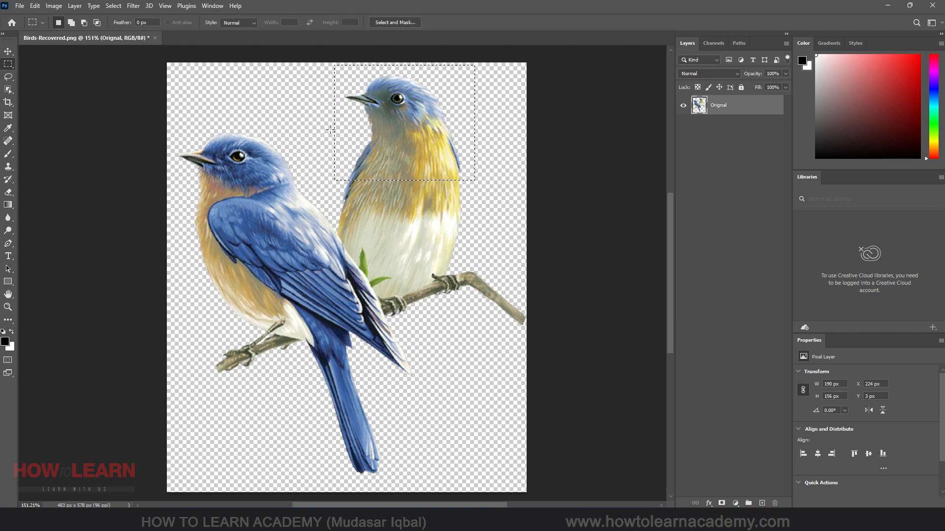
key(Delete)
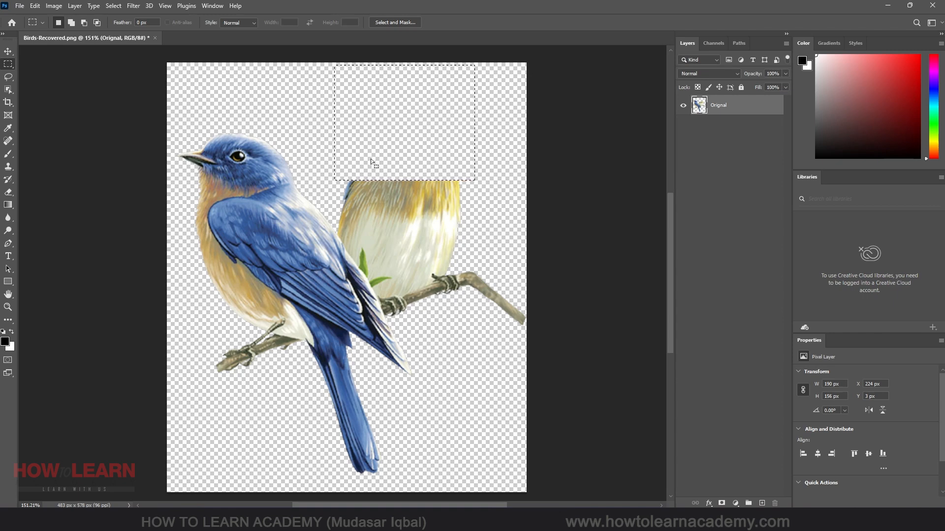
key(ctrl+z)
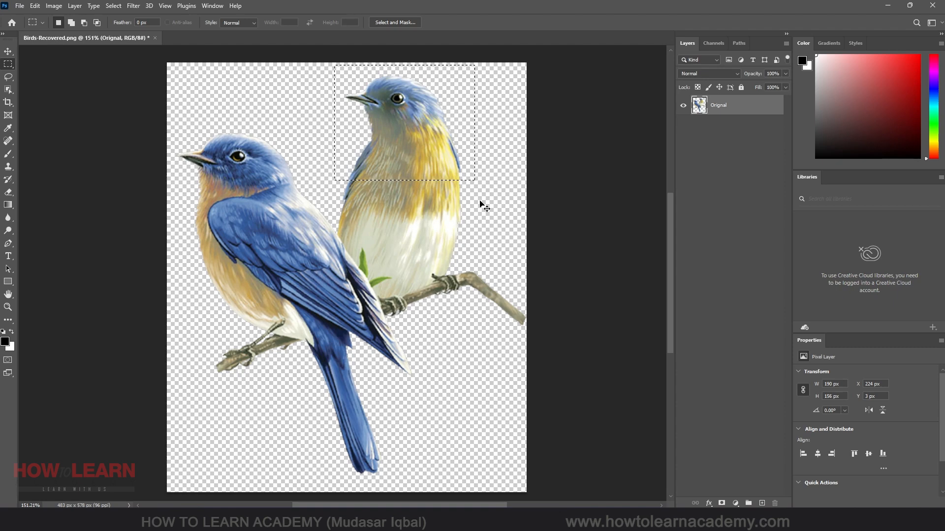
key(ctrl+d)
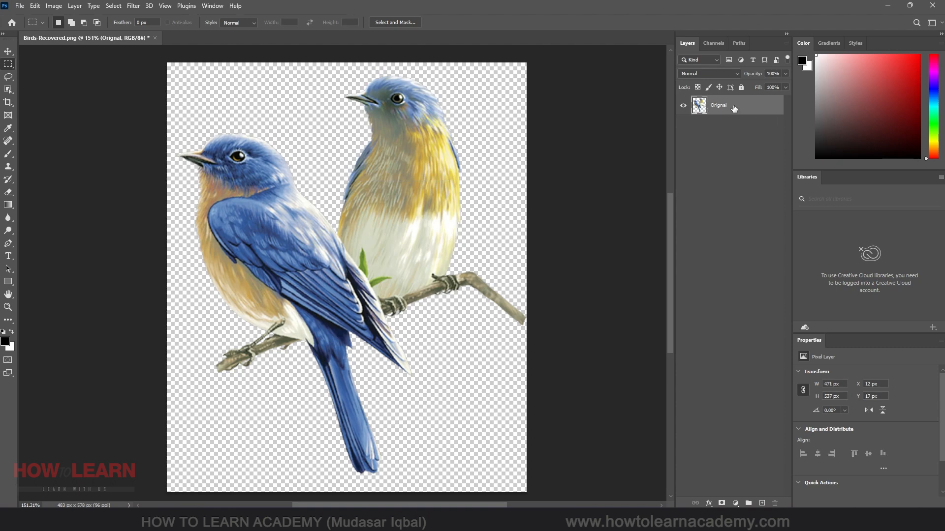
Duplicate the Orignal layer under the name Raster, and hide Orignal so that Raster is the active visible layer
key(ctrl+j)
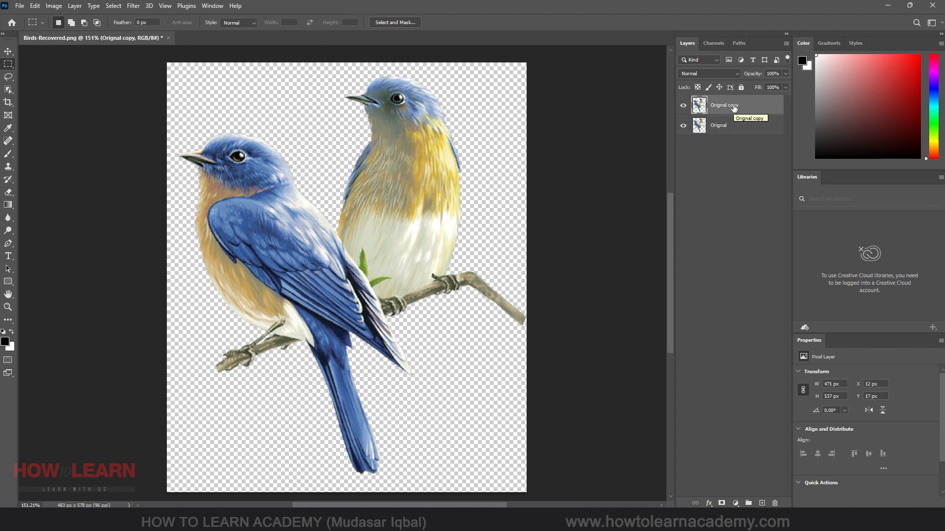
double_click(729, 105)
text(Raster)
click(736, 167)
click(683, 126)
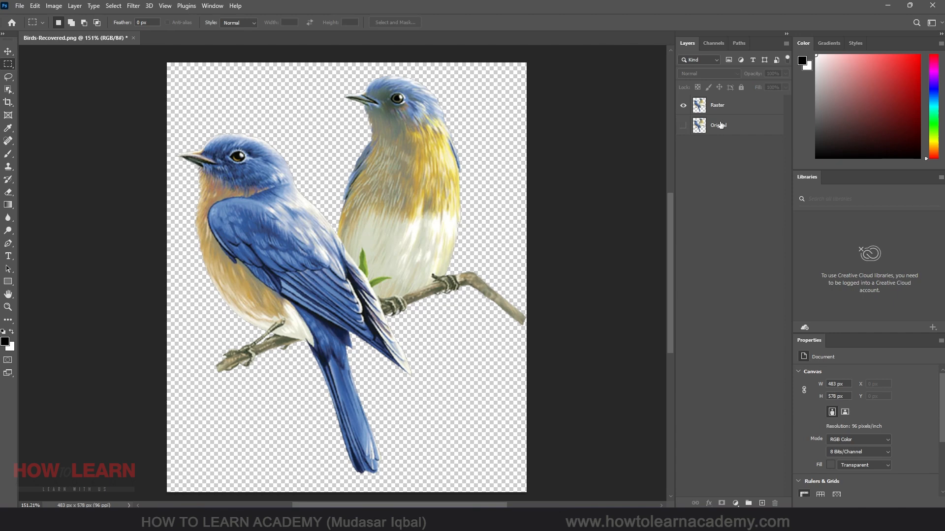
click(732, 109)
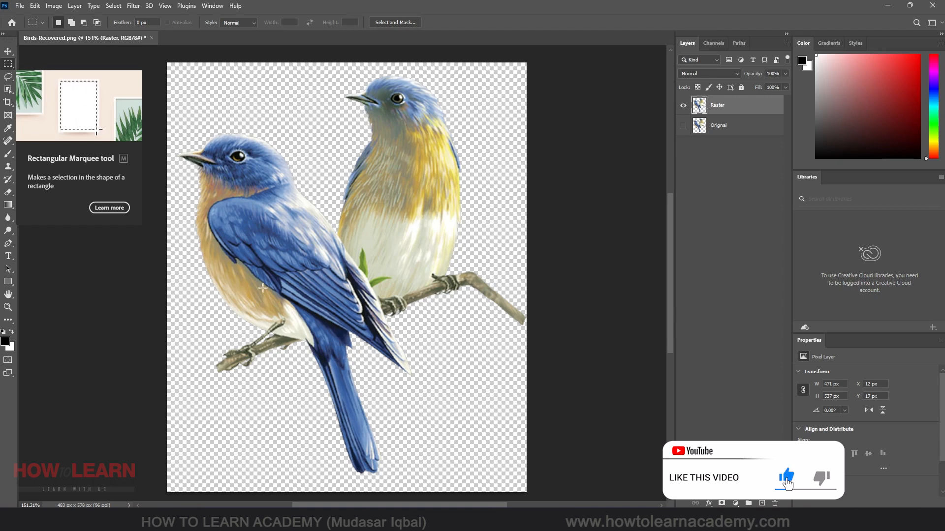
Paint black over the upper-left half of the Raster layer with the Brush tool
key(b)
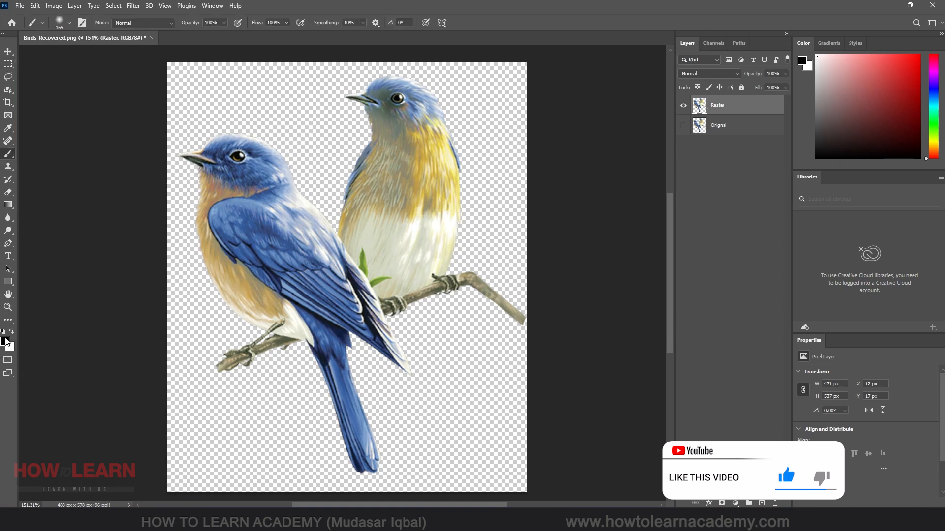
mouse_move(300, 83)
mouse_down()
mouse_move(186, 164)
mouse_move(305, 25)
mouse_move(188, 259)
mouse_move(485, 47)
mouse_move(148, 193)
mouse_move(205, 95)
mouse_move(189, 92)
mouse_move(238, 125)
mouse_move(397, 131)
mouse_move(386, 102)
mouse_move(189, 227)
mouse_move(148, 355)
mouse_move(447, 84)
mouse_move(507, 64)
mouse_move(128, 341)
mouse_move(375, 89)
mouse_move(232, 130)
mouse_up()
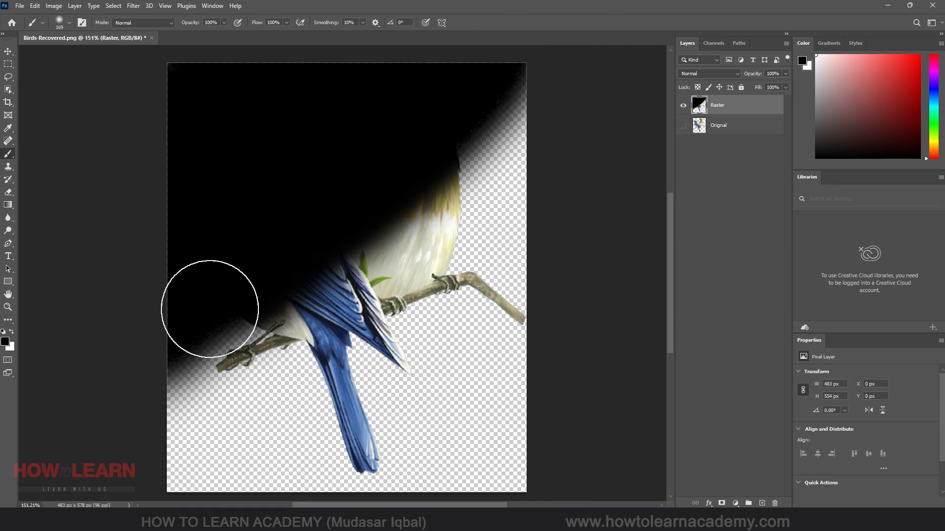
mouse_move(211, 300)
mouse_down()
mouse_move(108, 530)
mouse_move(203, 358)
mouse_move(186, 371)
mouse_move(136, 475)
mouse_move(364, 151)
mouse_move(198, 348)
mouse_up()
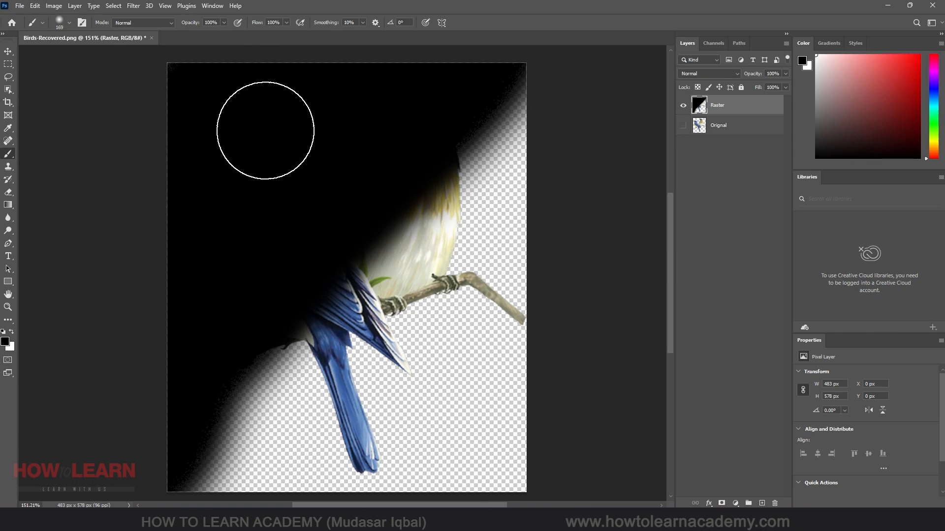
Try the Eraser on the painted area and the right bird of the Raster layer, undoing the erasing and brush strokes
click(8, 193)
mouse_move(177, 93)
mouse_down()
mouse_move(241, 79)
mouse_move(141, 98)
mouse_move(334, 54)
mouse_move(230, 76)
mouse_move(298, 81)
mouse_move(527, 47)
mouse_move(410, 72)
mouse_move(203, 186)
mouse_move(224, 142)
mouse_move(207, 123)
mouse_move(135, 197)
mouse_move(96, 309)
mouse_move(172, 169)
mouse_move(115, 386)
mouse_move(208, 197)
mouse_move(197, 187)
mouse_move(174, 235)
mouse_move(221, 180)
mouse_move(168, 277)
mouse_move(197, 253)
mouse_move(247, 160)
mouse_move(309, 105)
mouse_move(236, 196)
mouse_move(218, 236)
mouse_move(339, 130)
mouse_move(331, 154)
mouse_move(349, 157)
mouse_move(328, 203)
mouse_move(465, 78)
mouse_move(504, 70)
mouse_move(449, 133)
mouse_move(430, 184)
mouse_move(304, 280)
mouse_move(325, 264)
mouse_move(341, 212)
mouse_move(297, 196)
mouse_move(252, 225)
mouse_move(184, 350)
mouse_up()
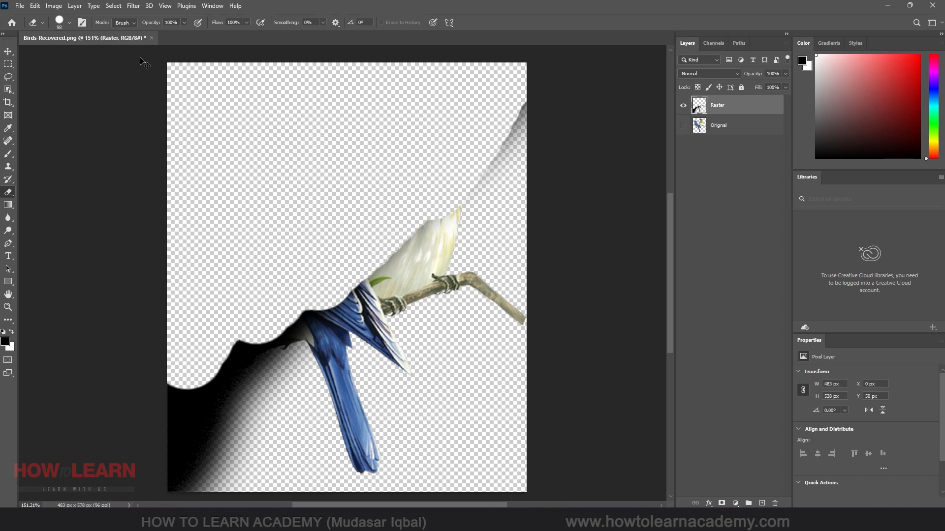
key(ctrl+z)
key(ctrl+z)
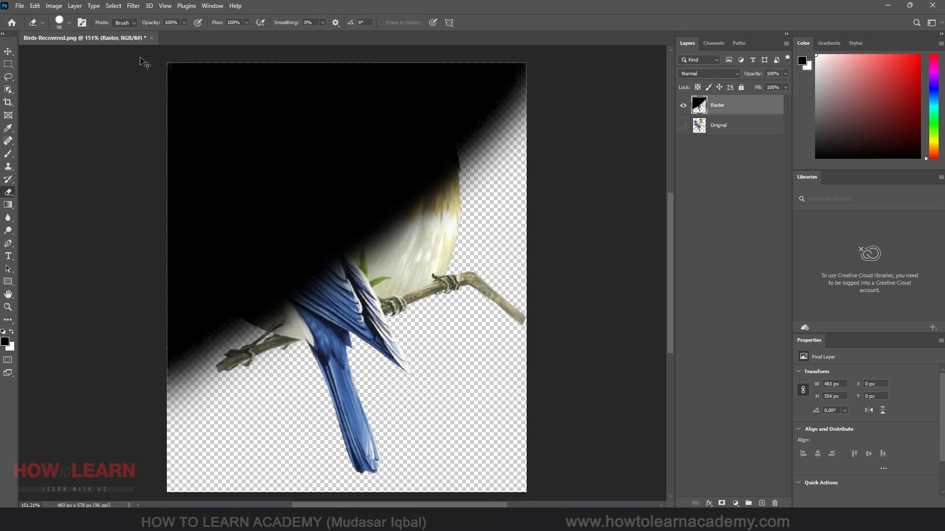
key(ctrl+z)
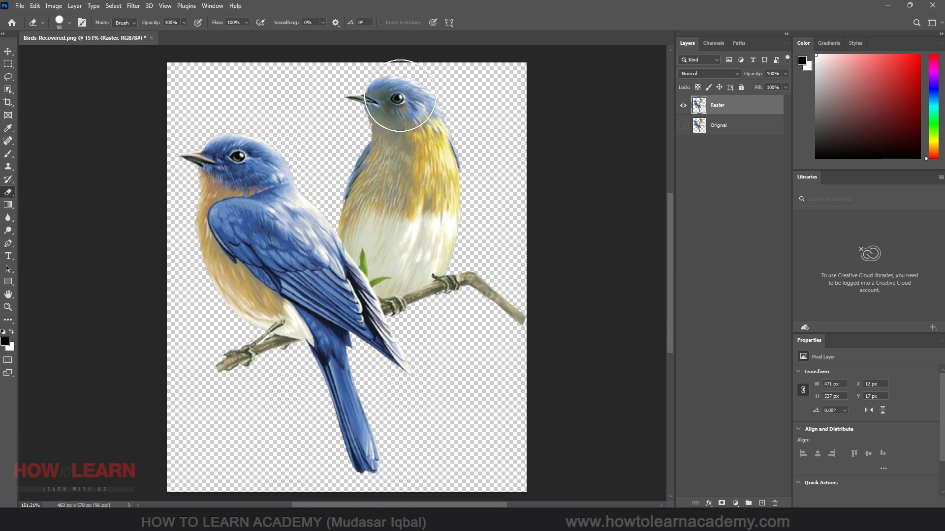
mouse_move(389, 106)
mouse_down()
mouse_move(326, 152)
mouse_move(432, 88)
mouse_move(357, 182)
mouse_move(359, 199)
mouse_move(447, 123)
mouse_move(386, 226)
mouse_move(383, 251)
mouse_move(448, 198)
mouse_up()
key(ctrl+z)
Try scaling the Raster layer down to about 36% towards its lower-left corner, and undo the scaling
click(8, 51)
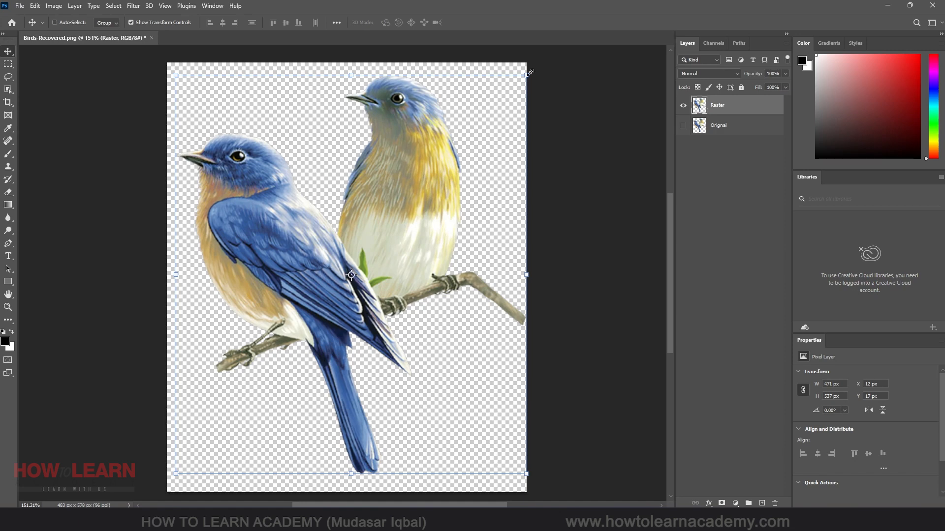
drag(529, 73, 277, 301)
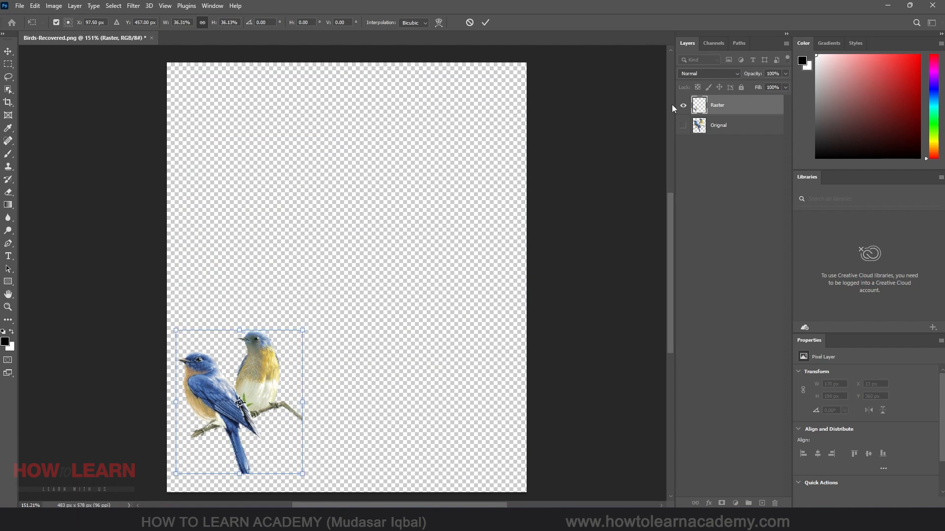
key(ctrl+z)
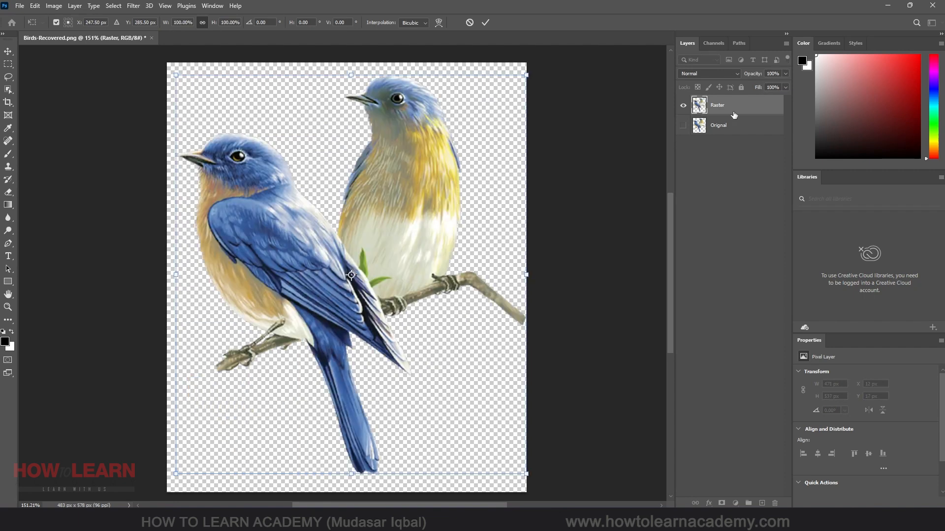
key(Return)
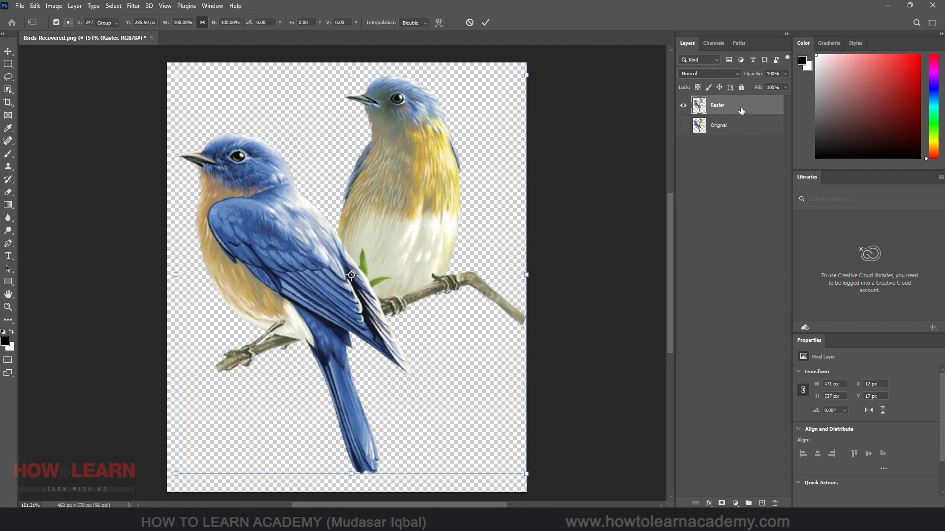
Duplicate the Raster layer and scale the copy to about 455 × 519 px
key(ctrl+j)
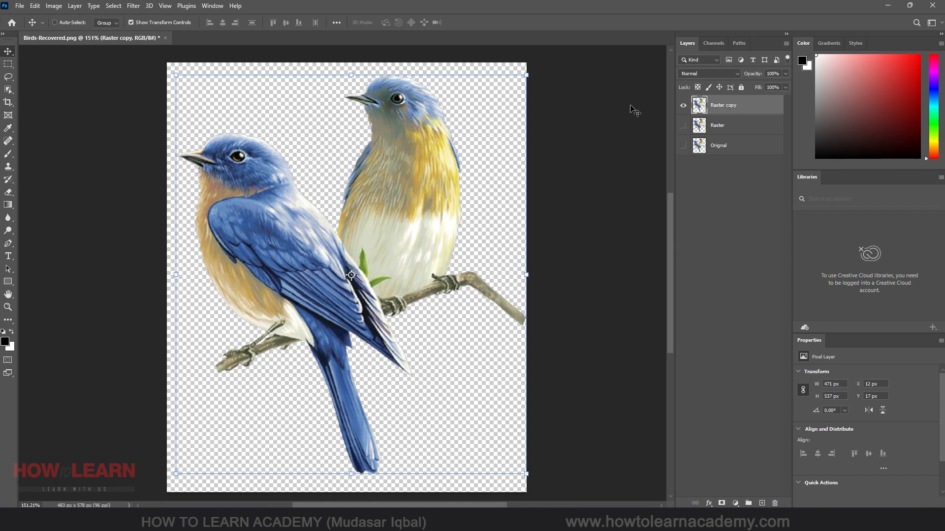
mouse_move(531, 79)
mouse_down()
mouse_move(433, 157)
mouse_move(251, 378)
mouse_move(514, 88)
mouse_up()
click(485, 22)
key(Return)
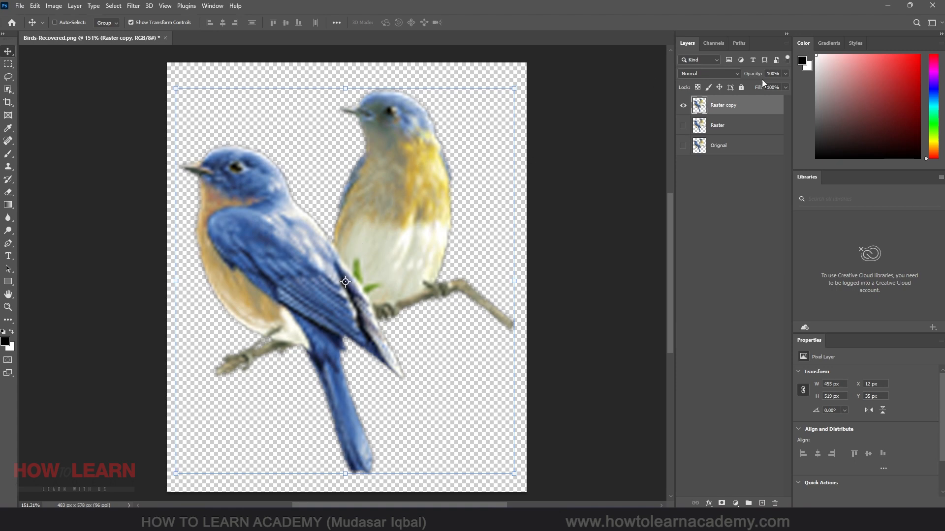
Delete the Raster copy layer and make the Raster layer visible
drag(749, 105, 775, 503)
click(683, 105)
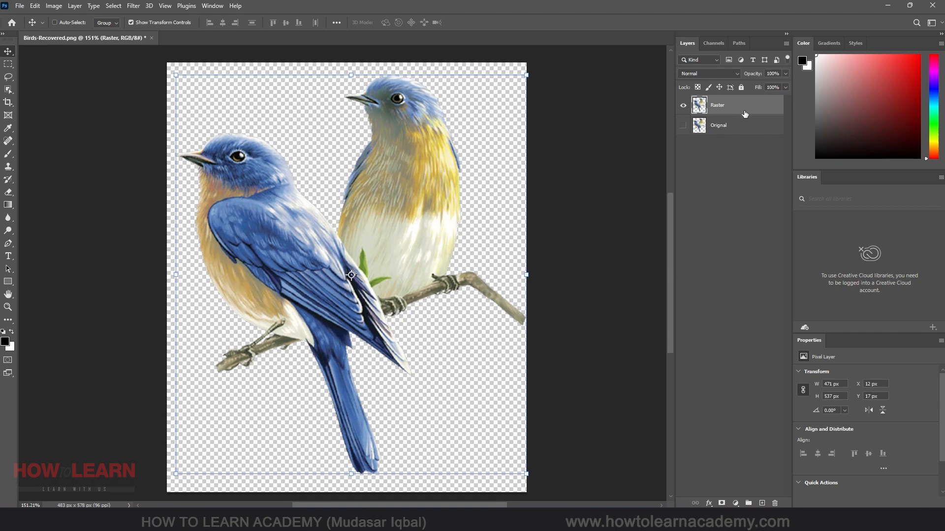
Try a Gaussian Blur with a radius of 16.6 pixels on the Raster layer, and undo it
click(56, 9)
mouse_move(134, 7)
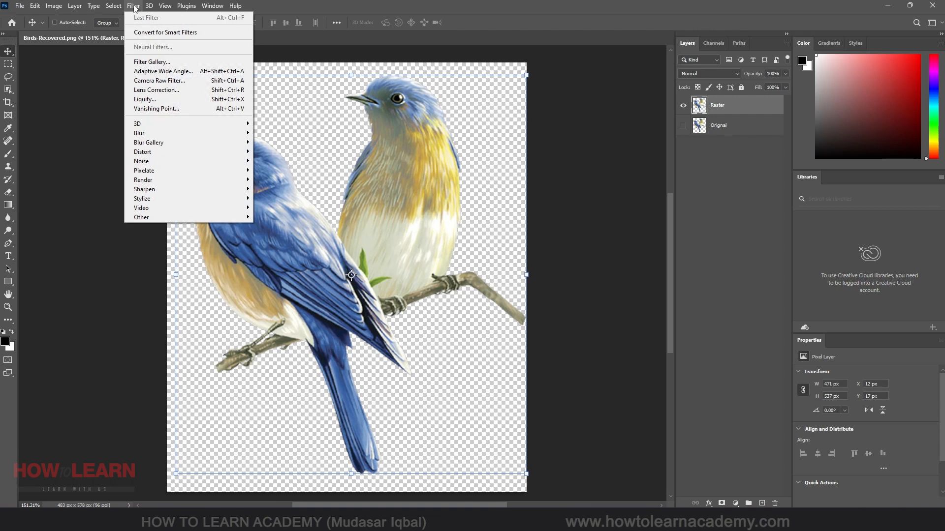
mouse_move(156, 137)
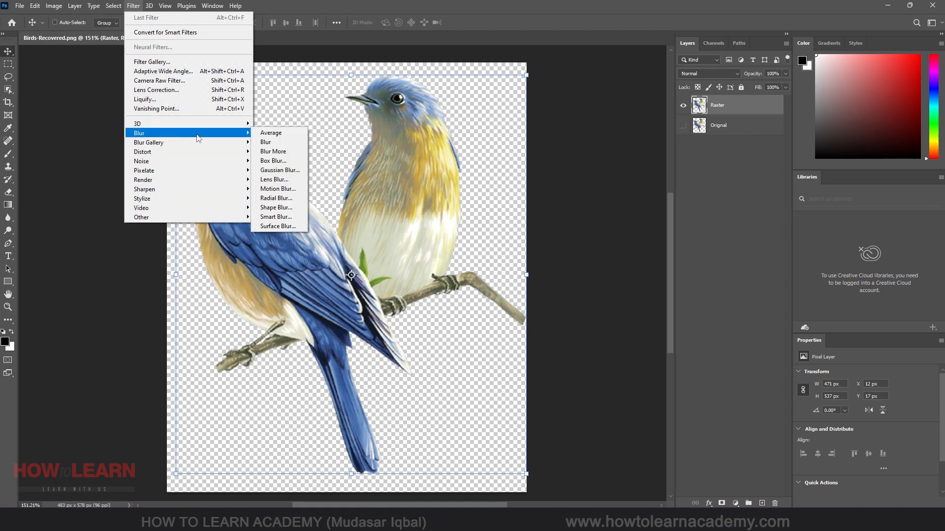
click(280, 173)
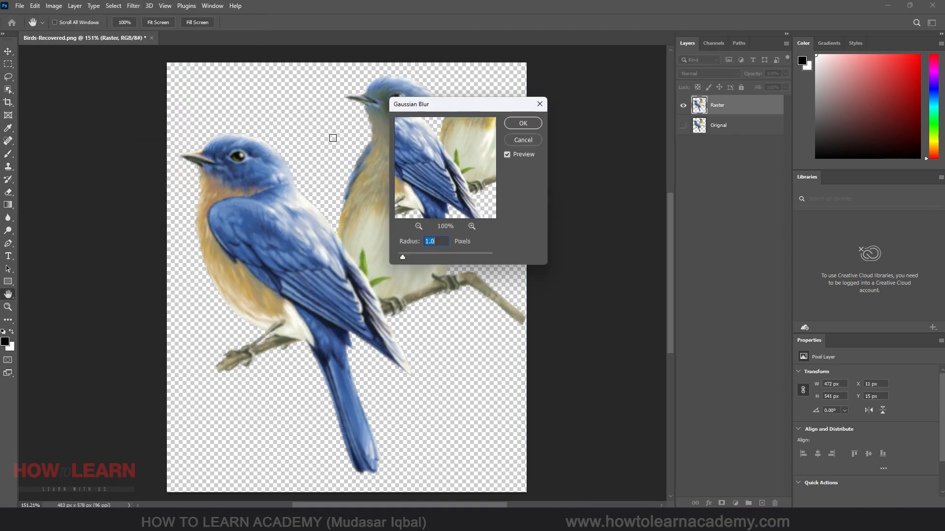
drag(496, 109, 628, 214)
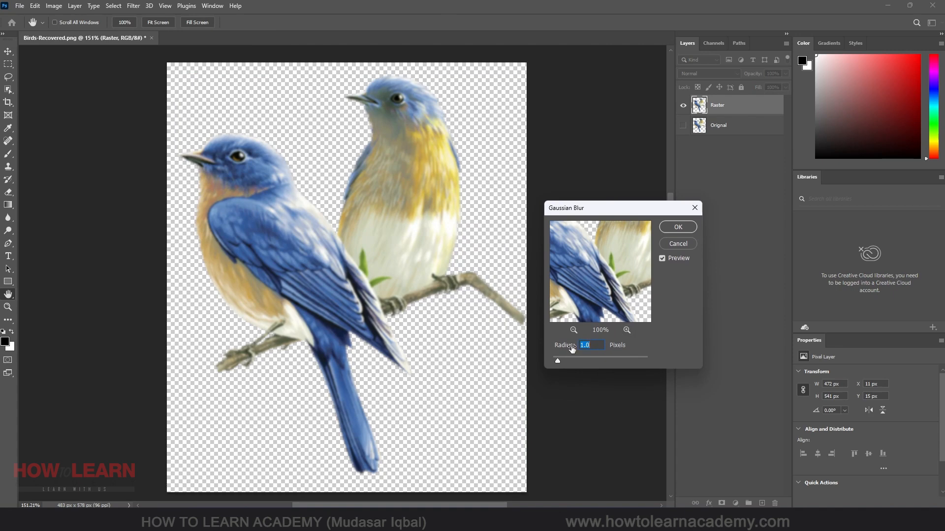
drag(579, 362, 594, 367)
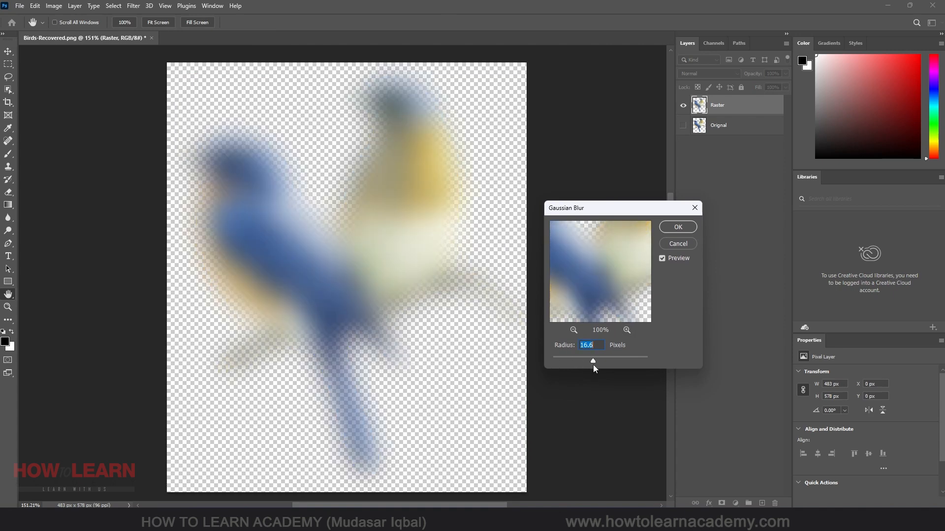
click(678, 227)
key(v)
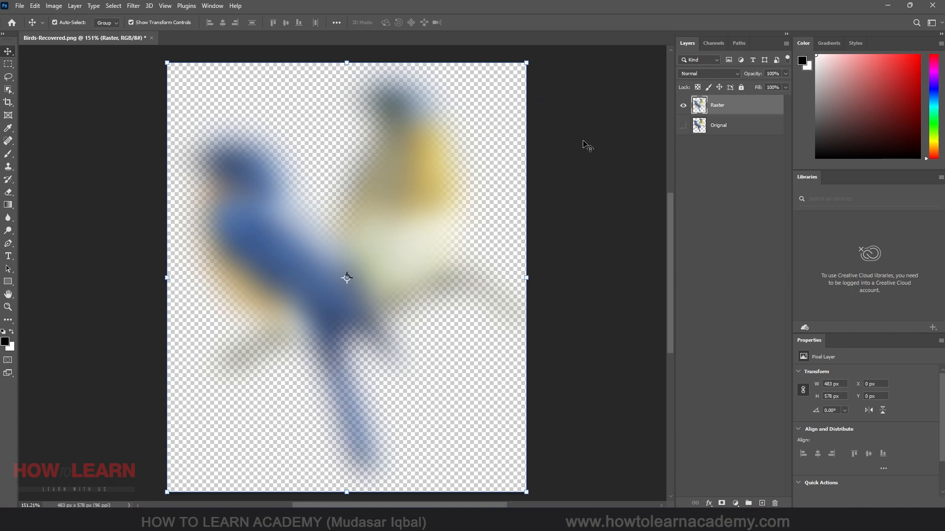
key(ctrl+z)
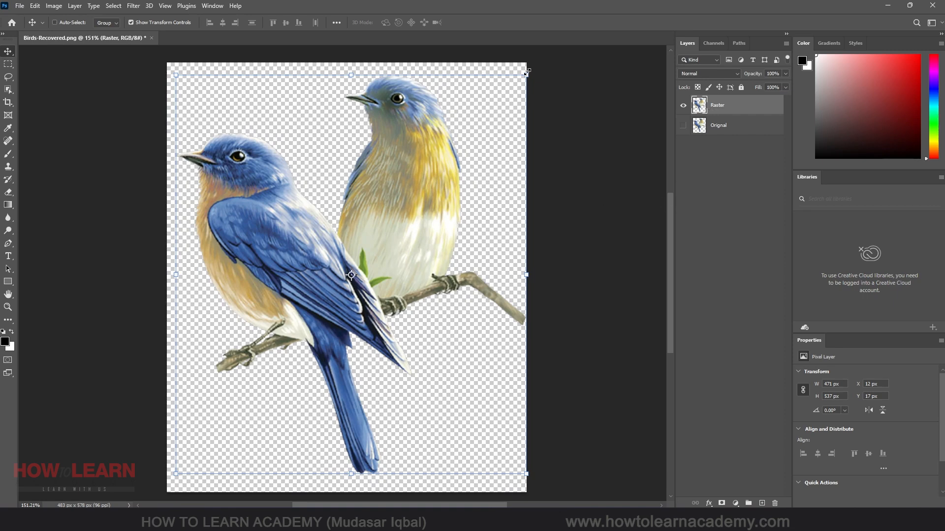
Scale the Raster layer down to about 19% at its lower-left corner and show the Orignal layer
drag(527, 73, 243, 397)
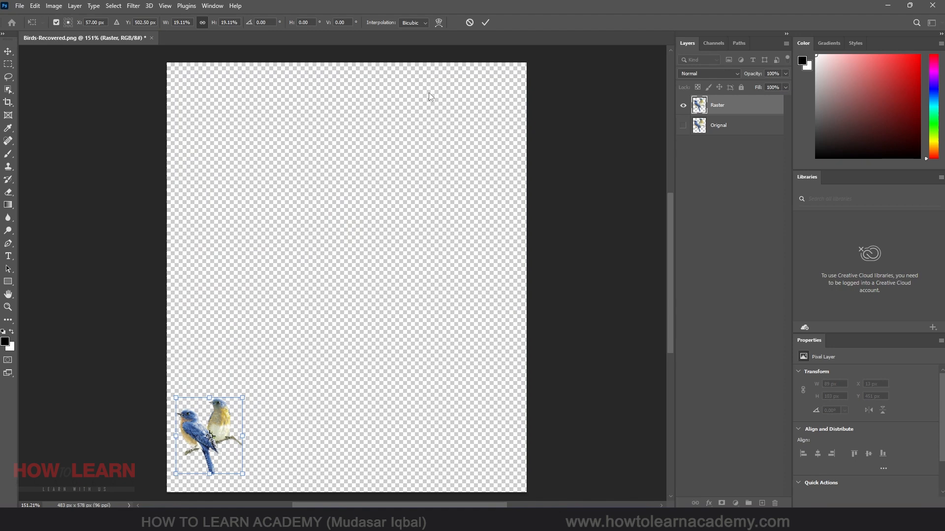
click(484, 22)
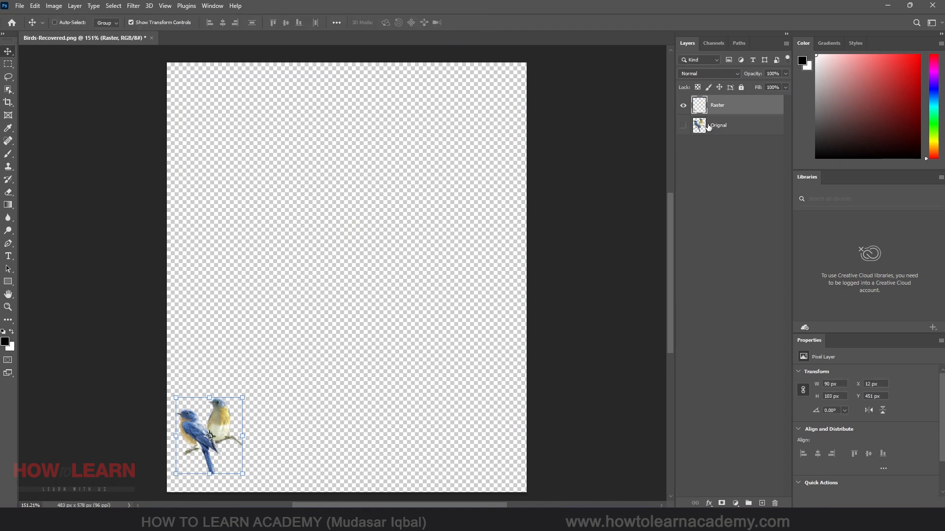
click(684, 126)
Duplicate the Orignal layer to the top of the layer stack as Smart Object, and select the Orignal layer
click(727, 128)
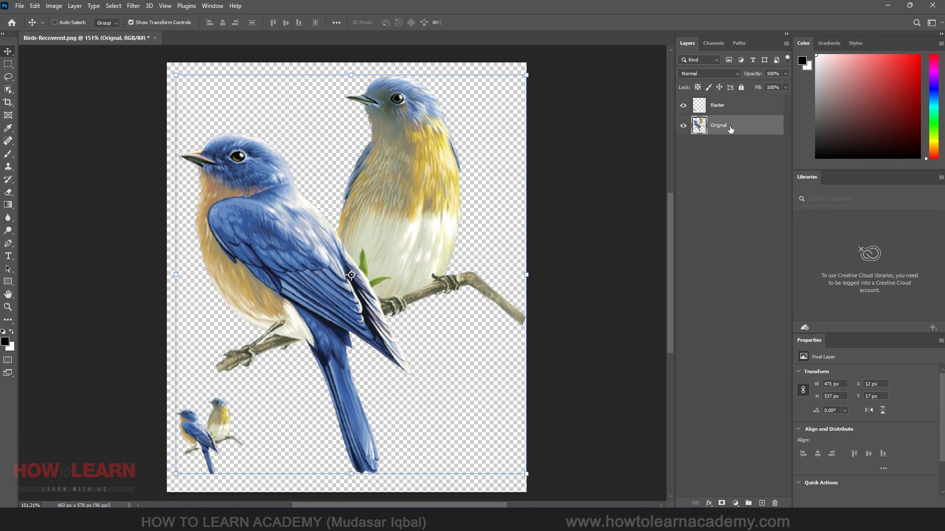
key(ctrl+j)
drag(729, 132, 730, 102)
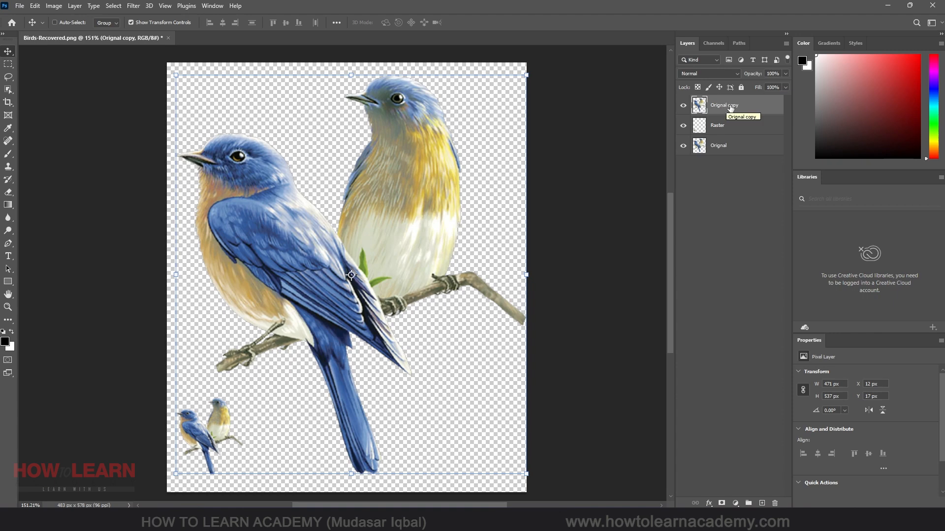
double_click(730, 105)
text(Smart Object)
click(730, 182)
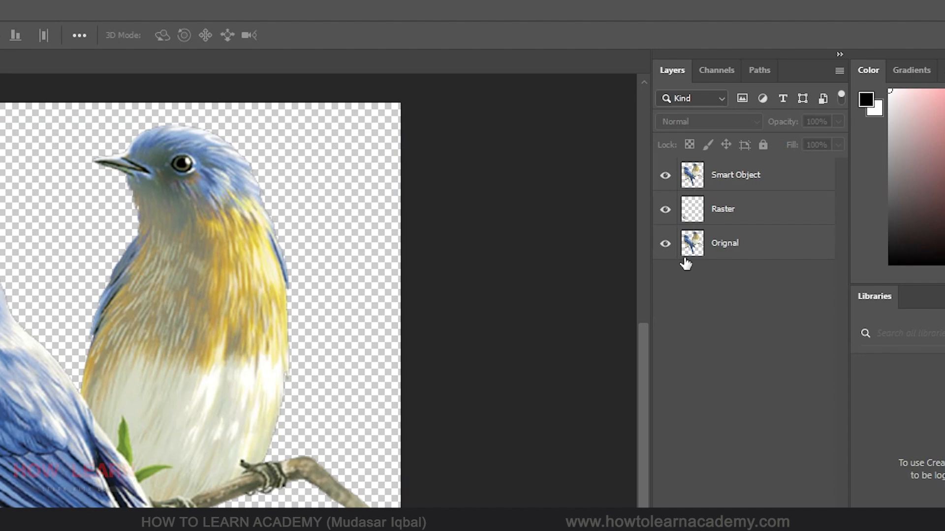
click(770, 250)
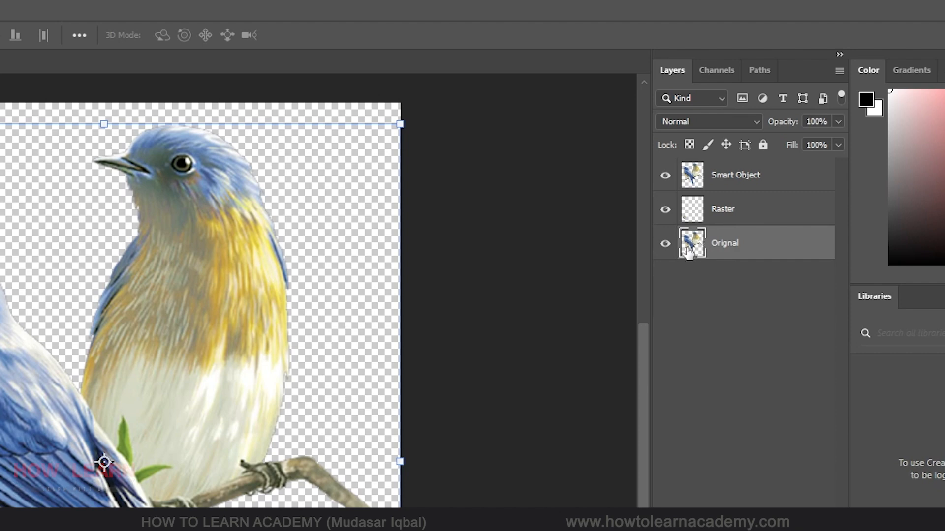
Convert the Smart Object layer into a smart object and leave no layer selected
click(748, 177)
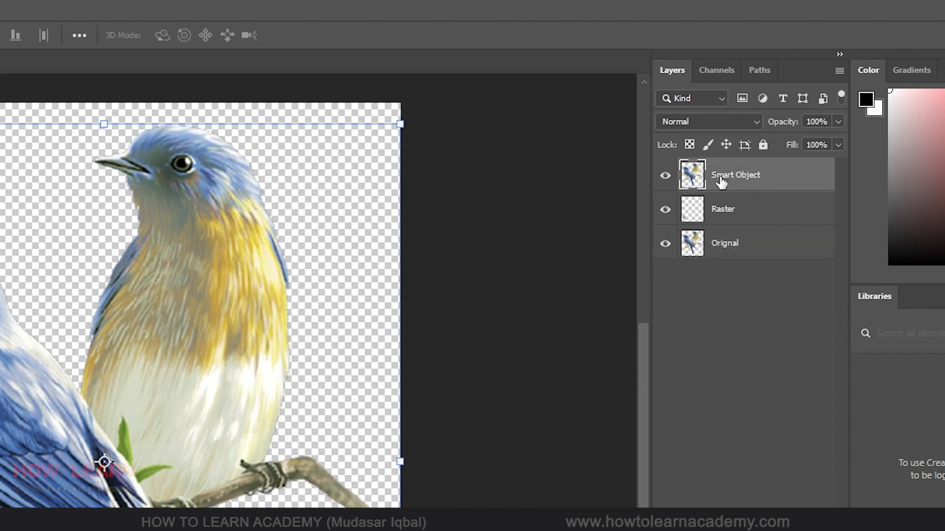
right_click(754, 187)
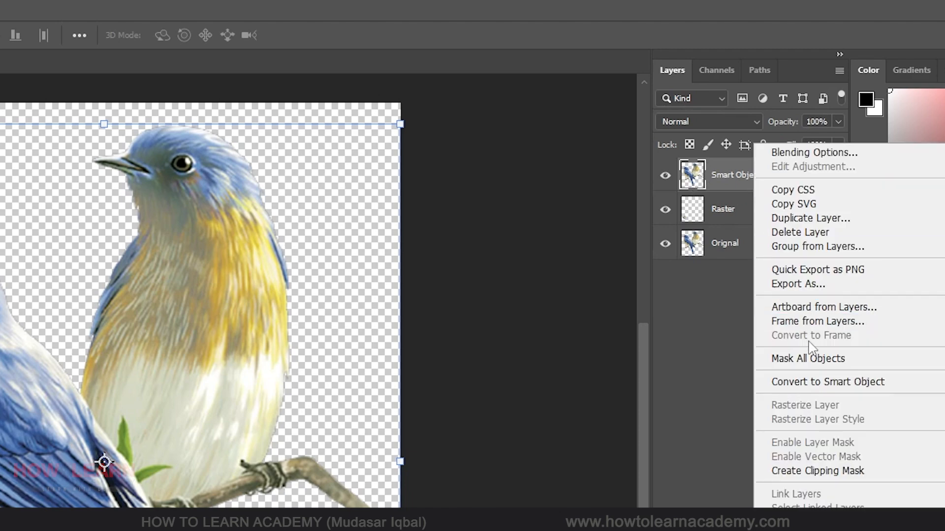
click(869, 383)
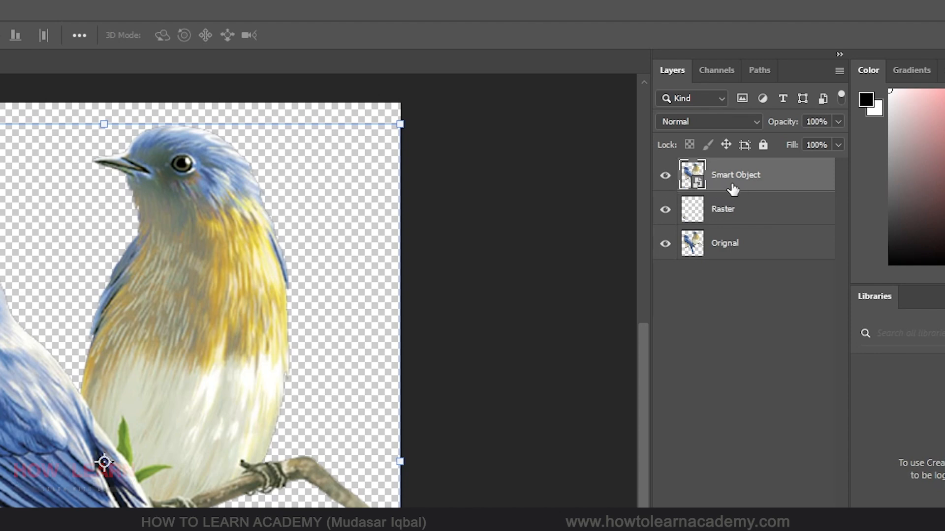
click(721, 301)
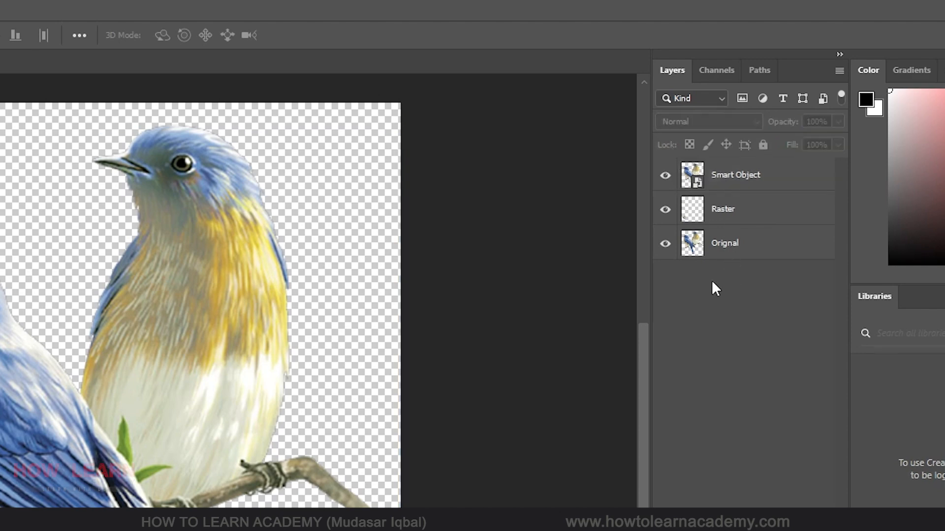
Compare the Orignal pixel layer with the Smart Object layer by selecting them alternately and examining their thumbnails and properties
click(743, 248)
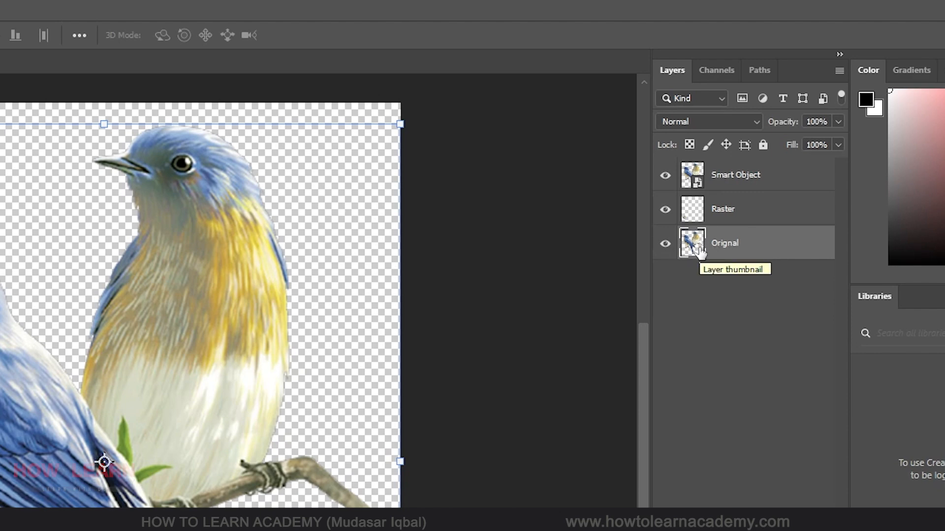
click(701, 186)
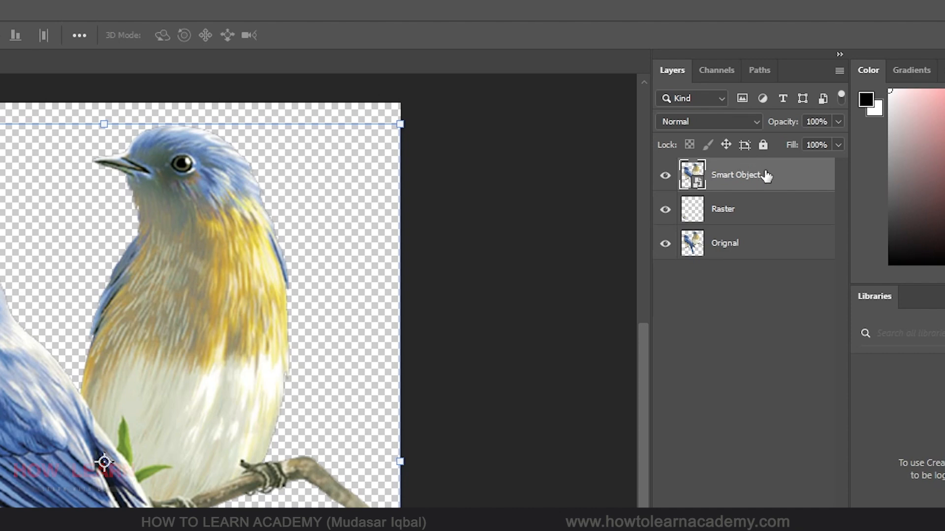
click(727, 244)
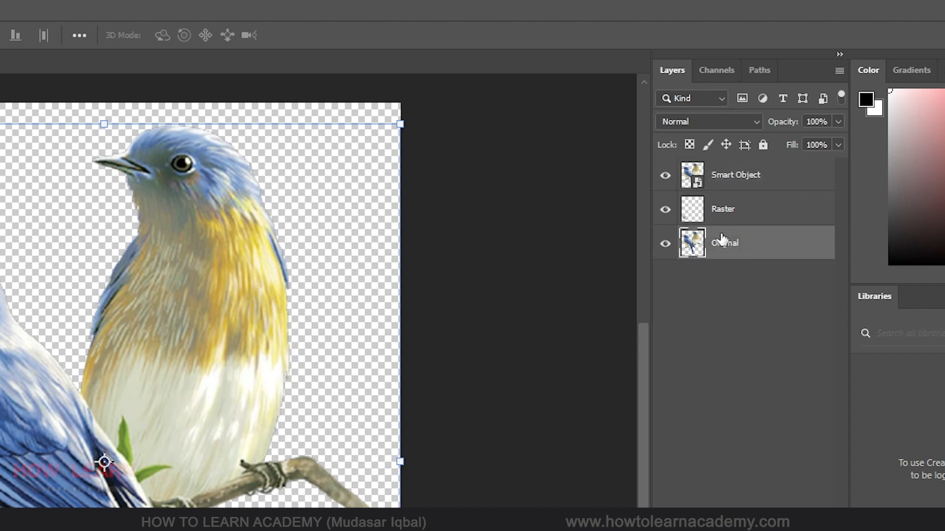
click(758, 174)
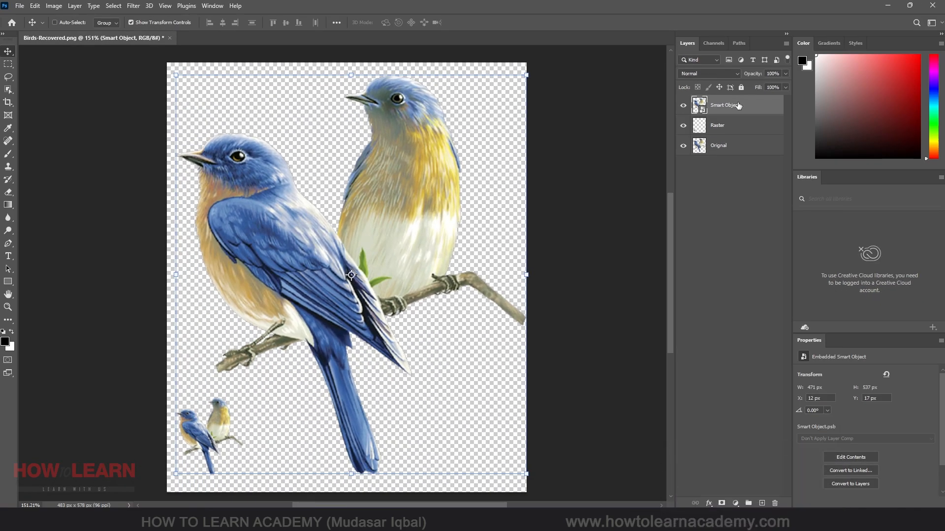
click(751, 148)
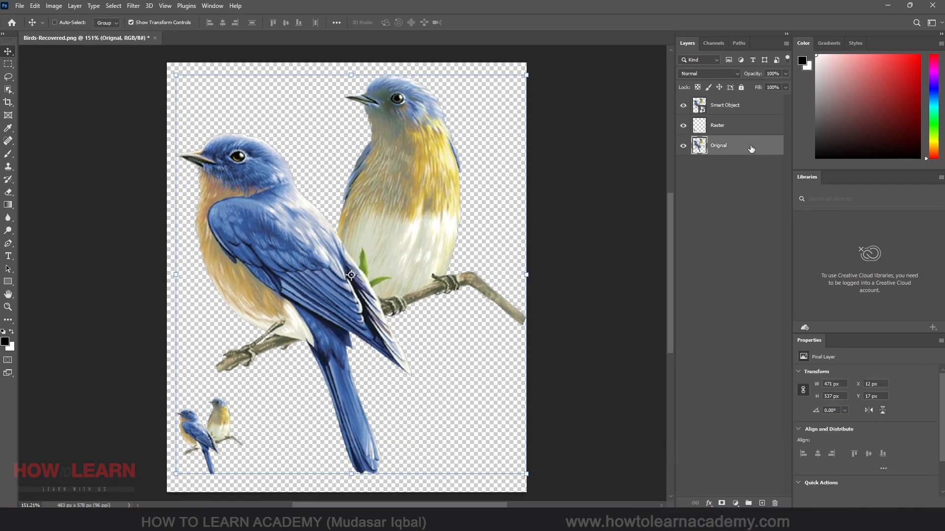
click(737, 109)
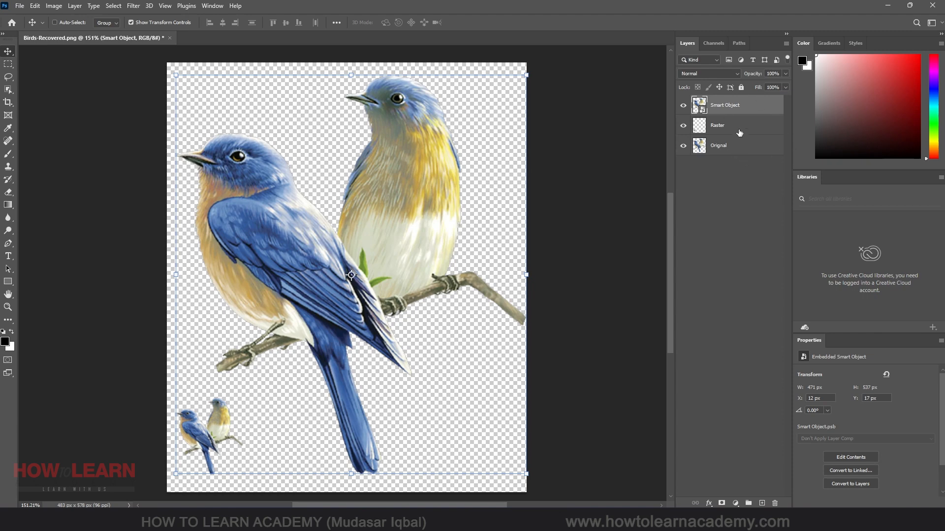
click(739, 133)
Try to delete a rectangular area around the upper bird from the Smart Object layer, and clear the selection
click(734, 104)
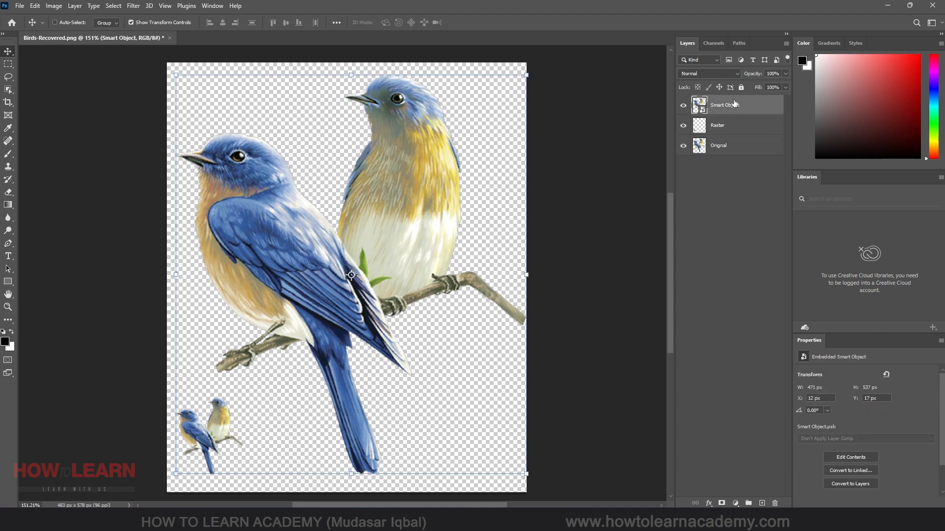
click(13, 64)
drag(320, 63, 482, 265)
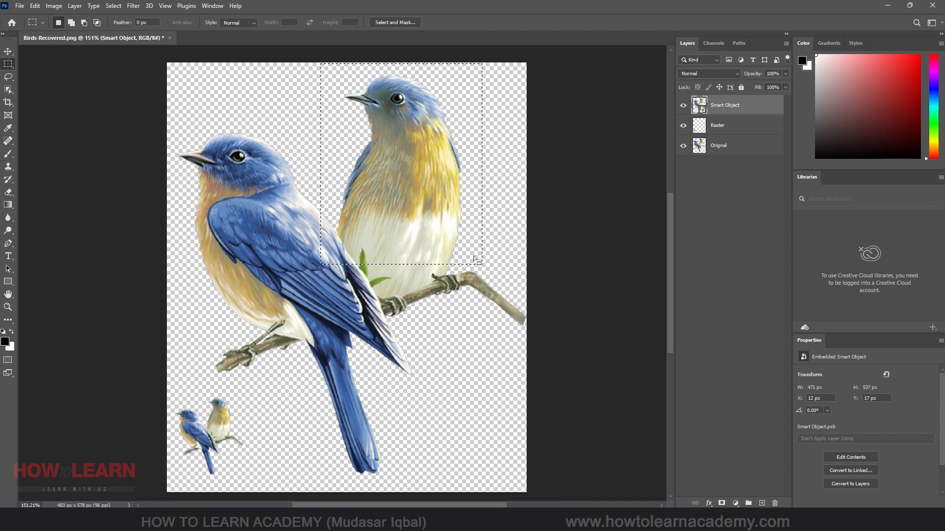
key(Delete)
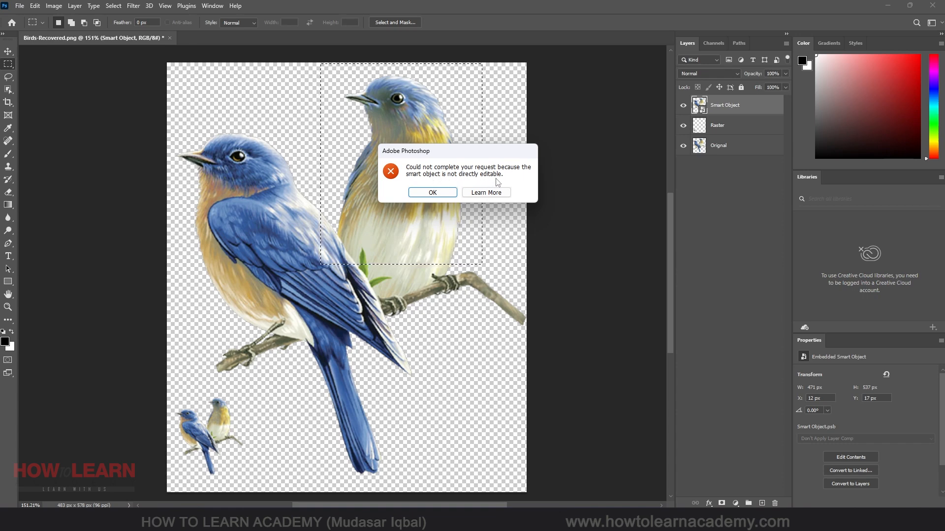
click(443, 193)
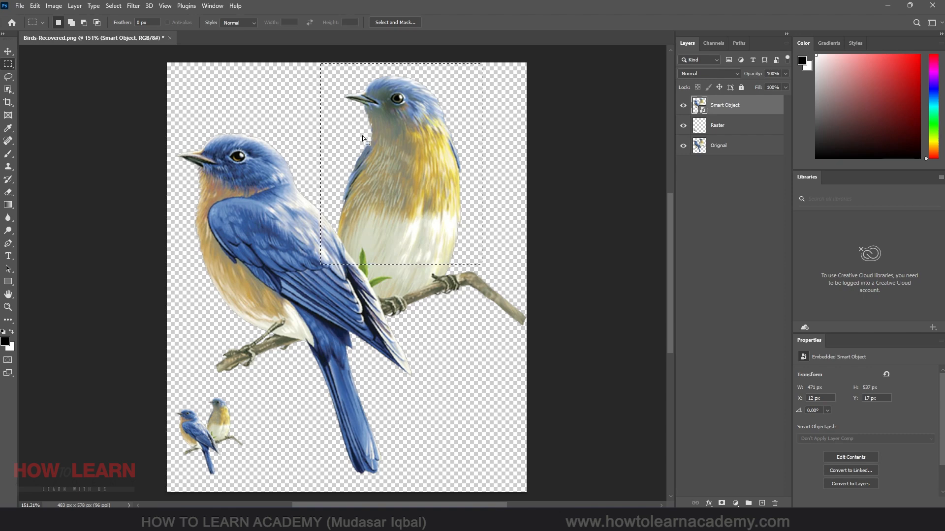
key(ctrl+d)
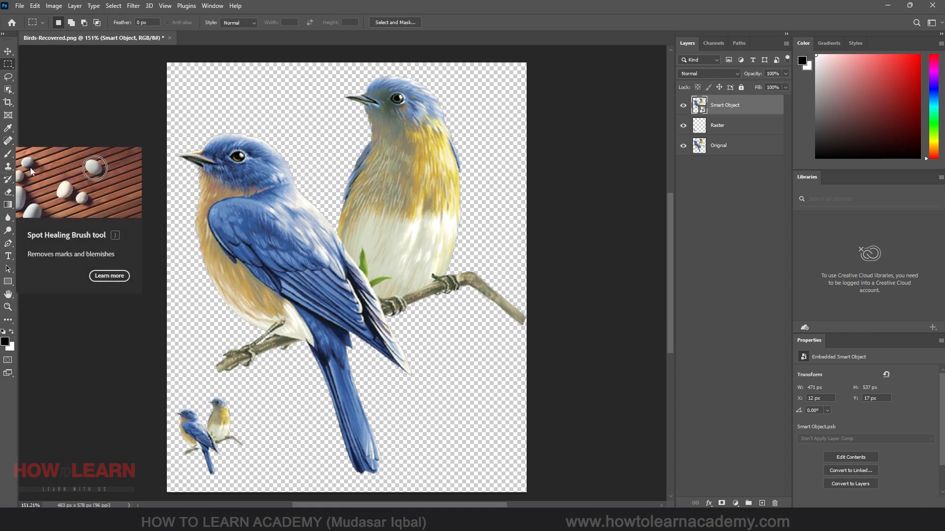
Try to paint on the Smart Object layer with the Brush tool, without rasterizing the layer
click(8, 153)
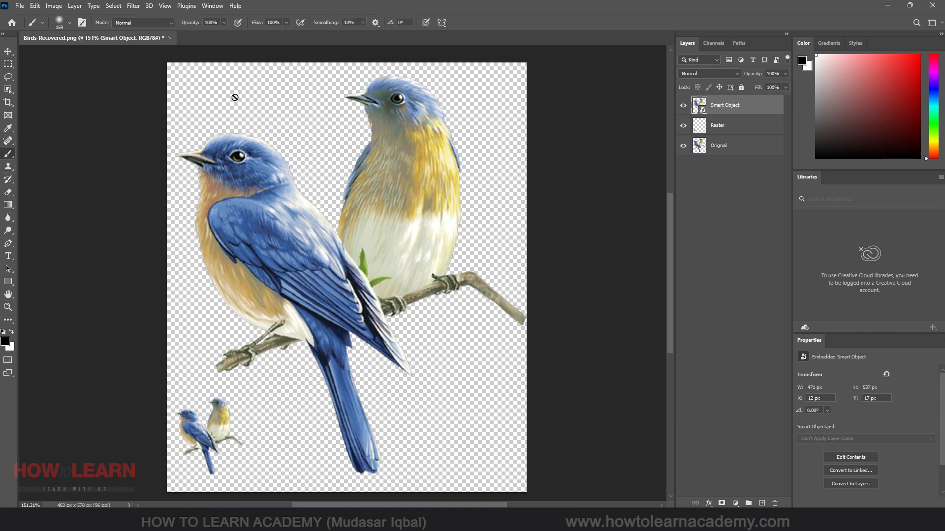
click(287, 104)
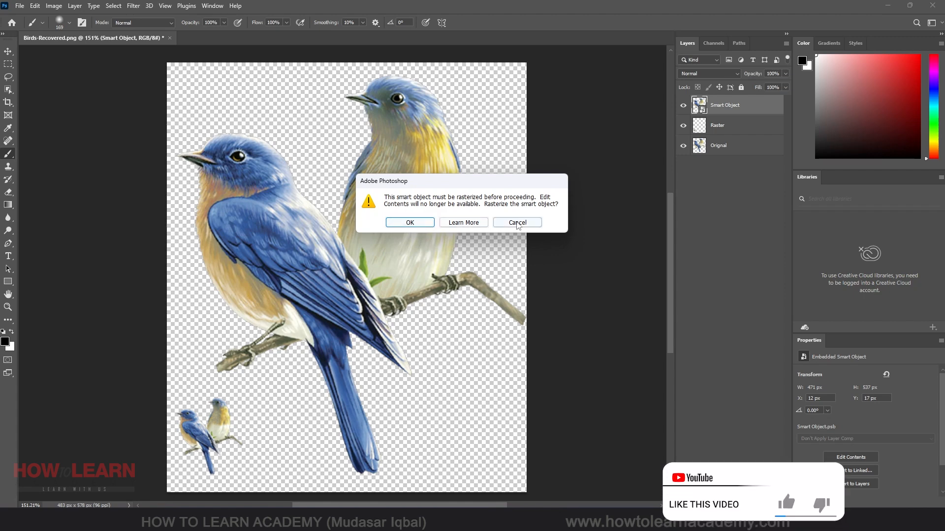
click(409, 222)
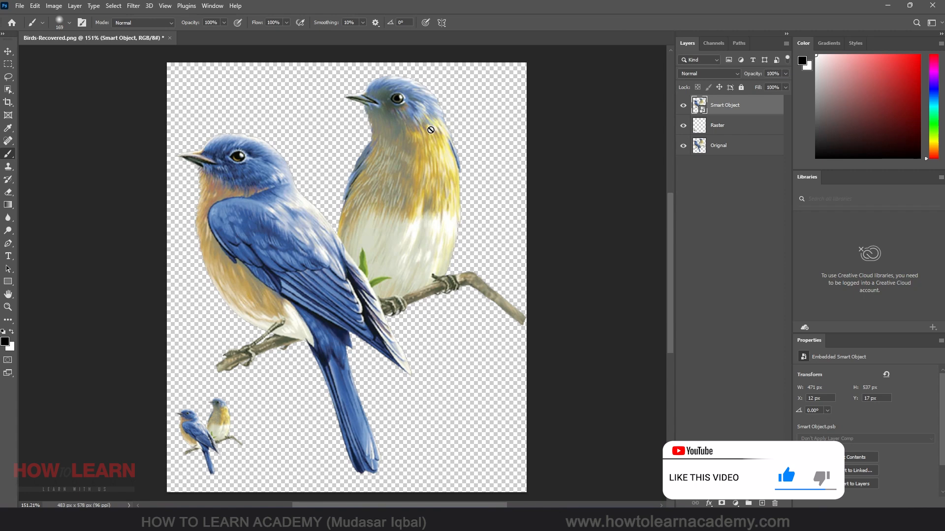
Rasterize the Smart Object layer and delete an area about 180 px square around the upper bird's head and chest
right_click(734, 107)
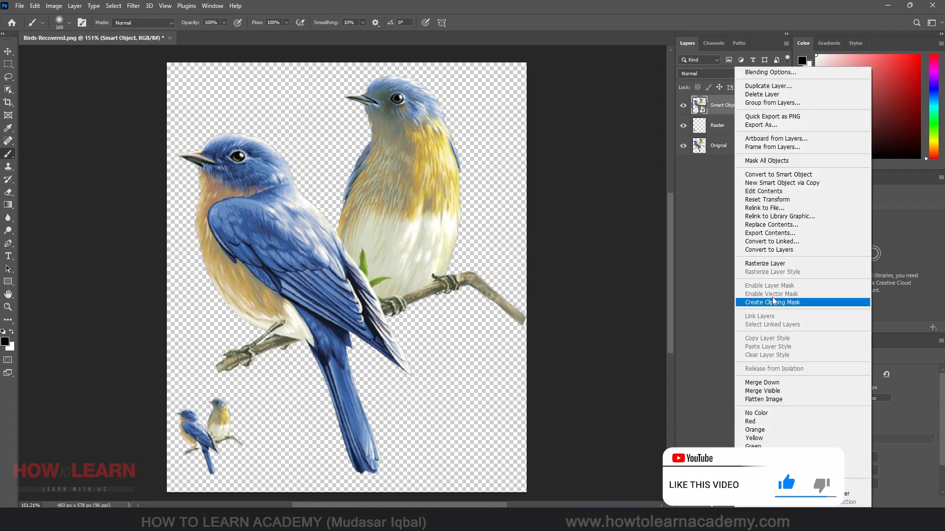
click(777, 265)
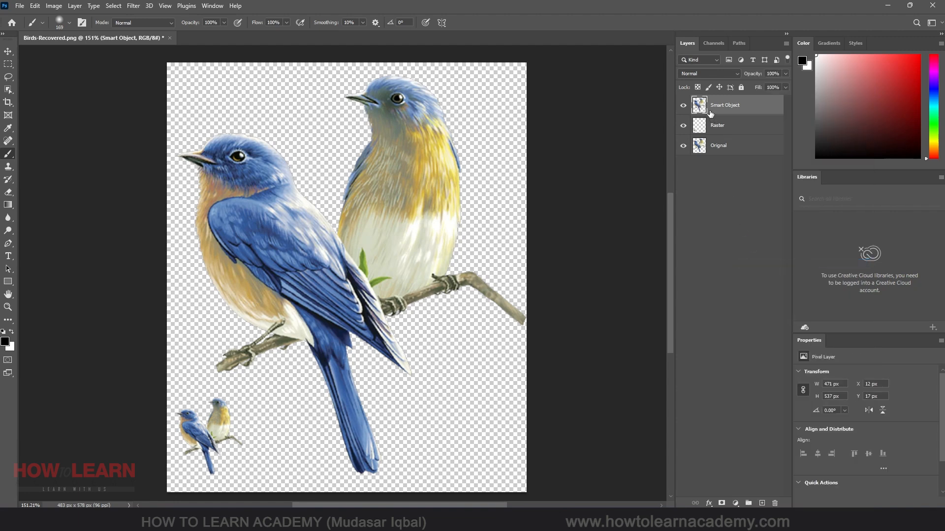
click(8, 64)
drag(337, 79, 469, 212)
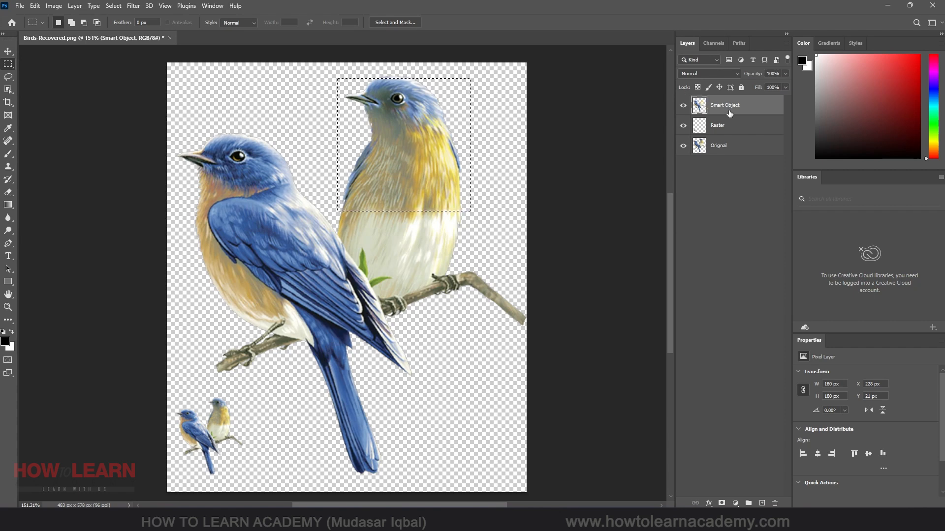
Hide the Orignal and Raster layers to inspect the cut-out bird, and undo both the hiding and the deletion
click(683, 145)
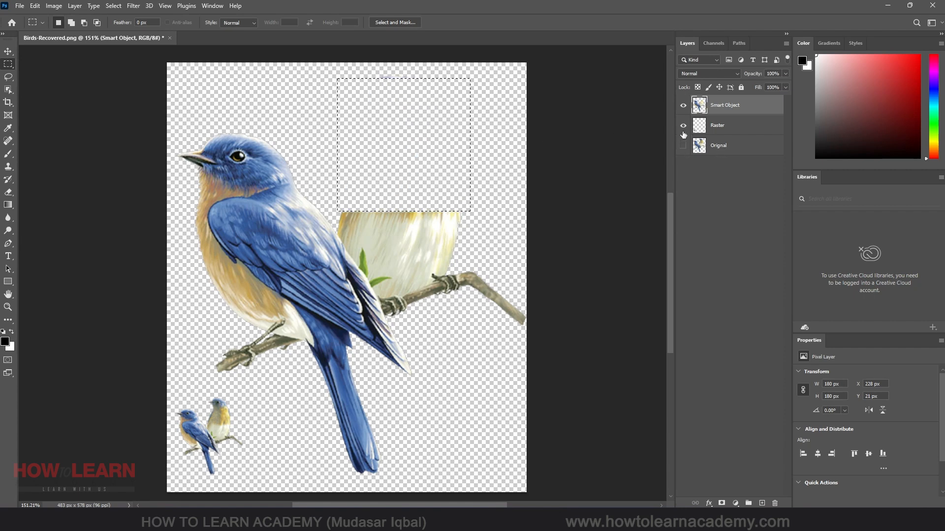
click(683, 126)
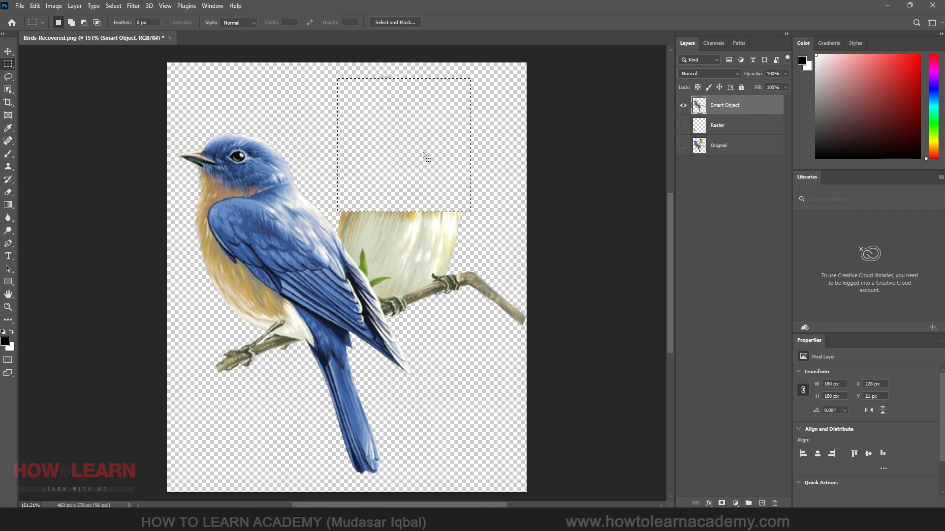
key(ctrl+z)
key(ctrl+z)
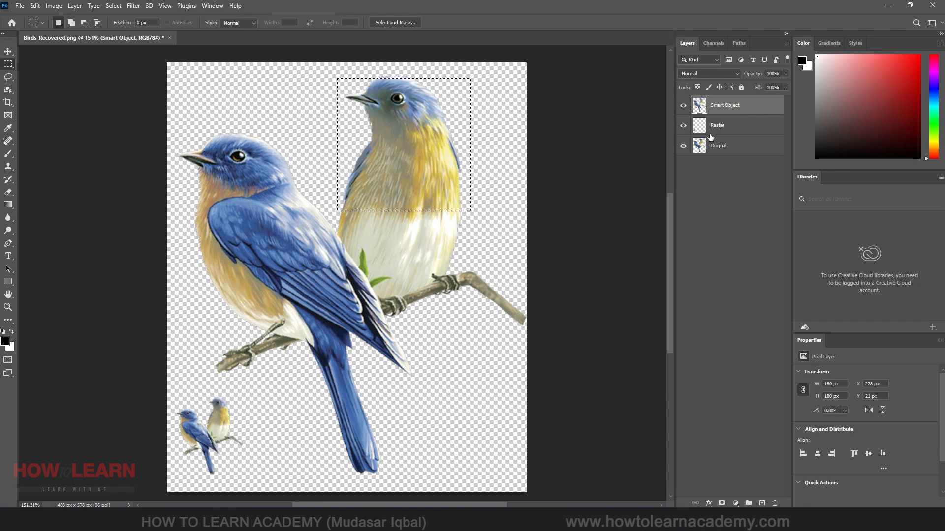
Hide the Orignal and Raster layers, try deleting the selected area of the Smart Object layer, and clear the selection
click(683, 145)
click(683, 125)
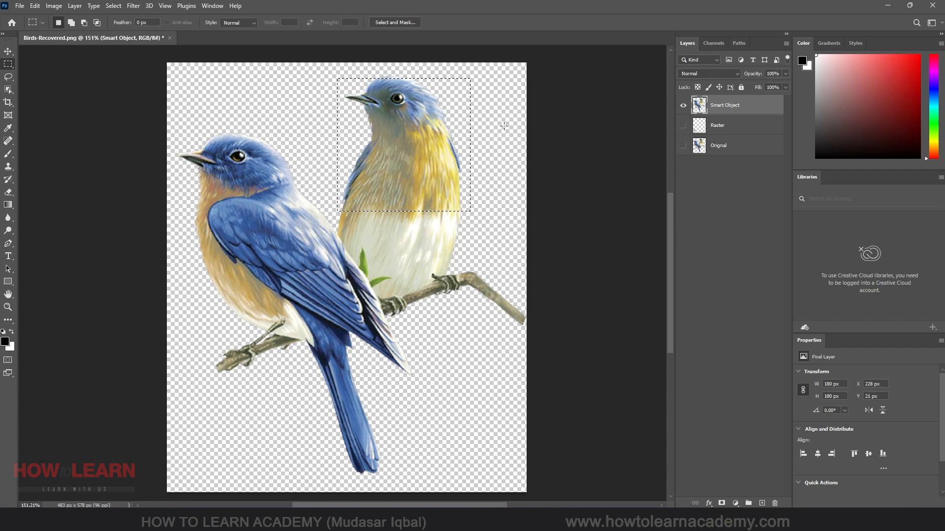
key(Delete)
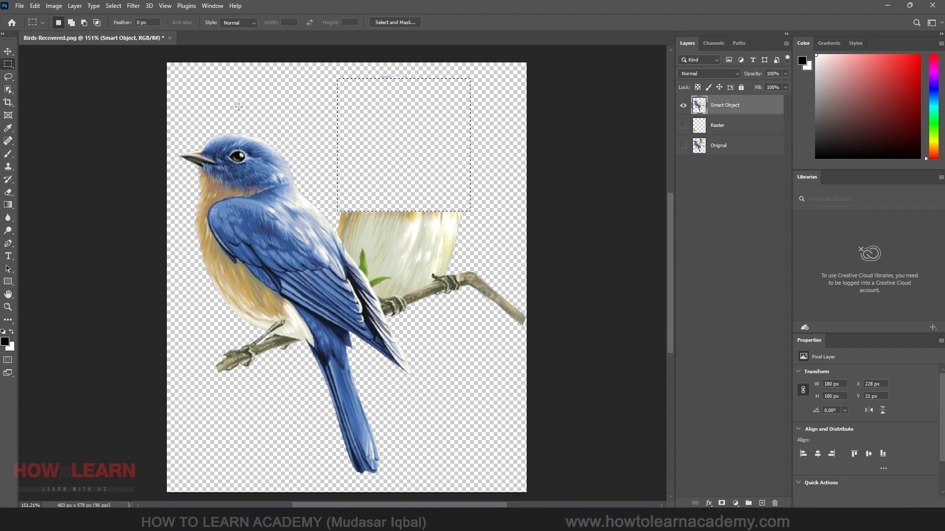
key(ctrl+z)
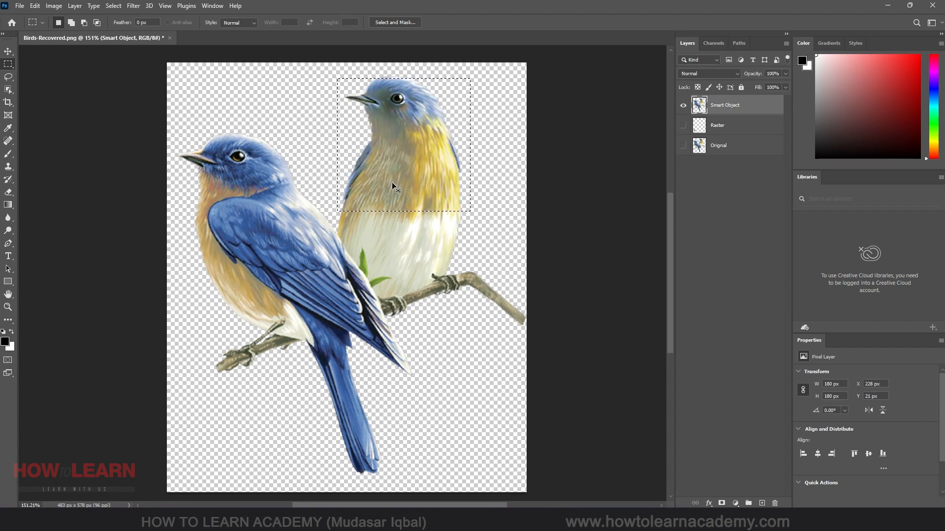
click(391, 182)
Try a black brush stroke over the lower bird's head on the rasterized Smart Object layer, and undo it
key(b)
mouse_move(221, 158)
mouse_down()
mouse_move(143, 211)
mouse_move(242, 136)
mouse_up()
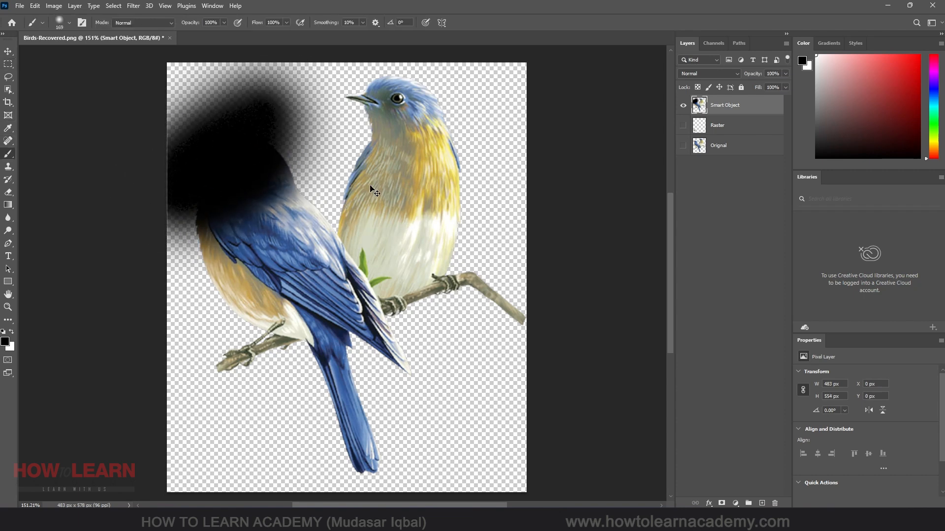
key(ctrl+z)
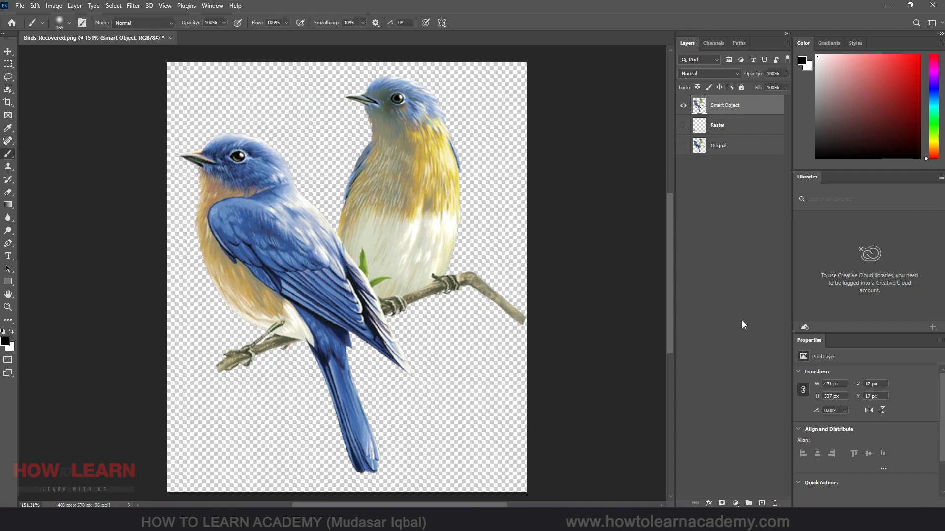
Convert the Smart Object layer back into a smart object and try to delete a rectangular area around the upper bird
right_click(736, 105)
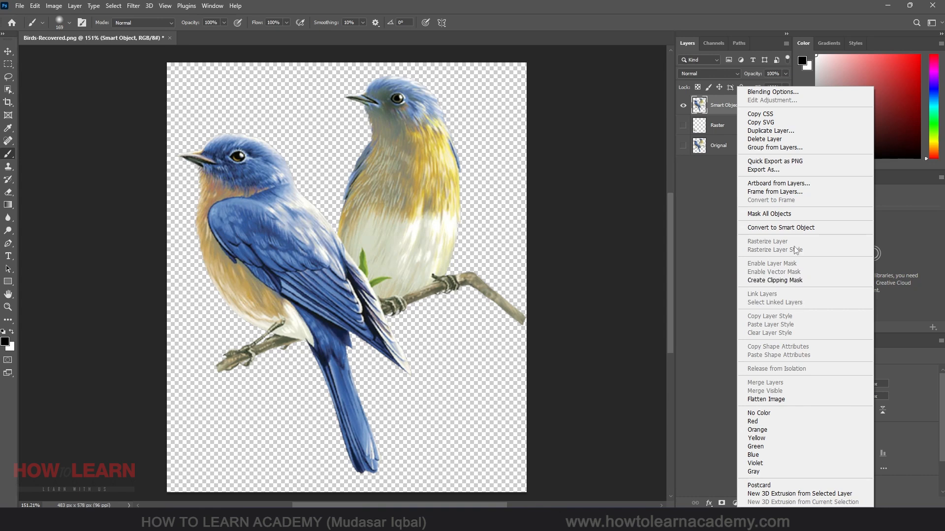
click(801, 228)
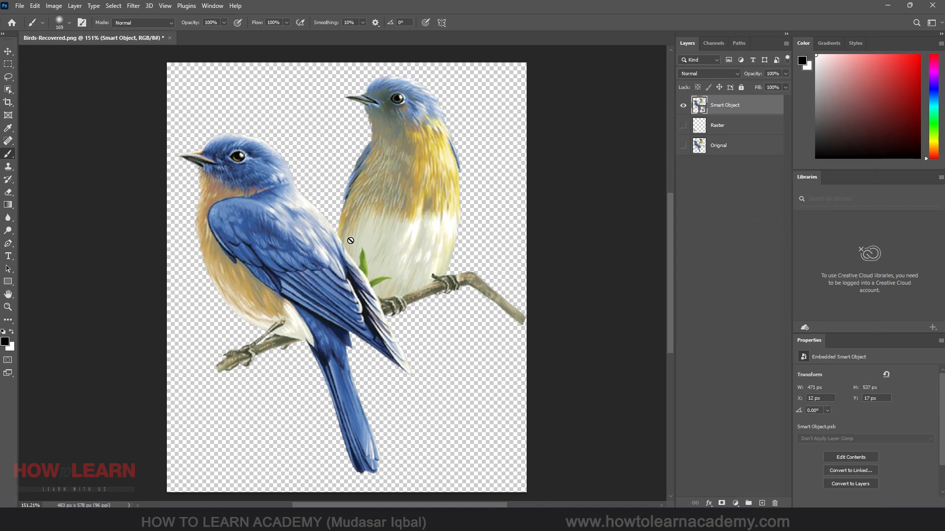
click(8, 65)
drag(329, 78, 490, 265)
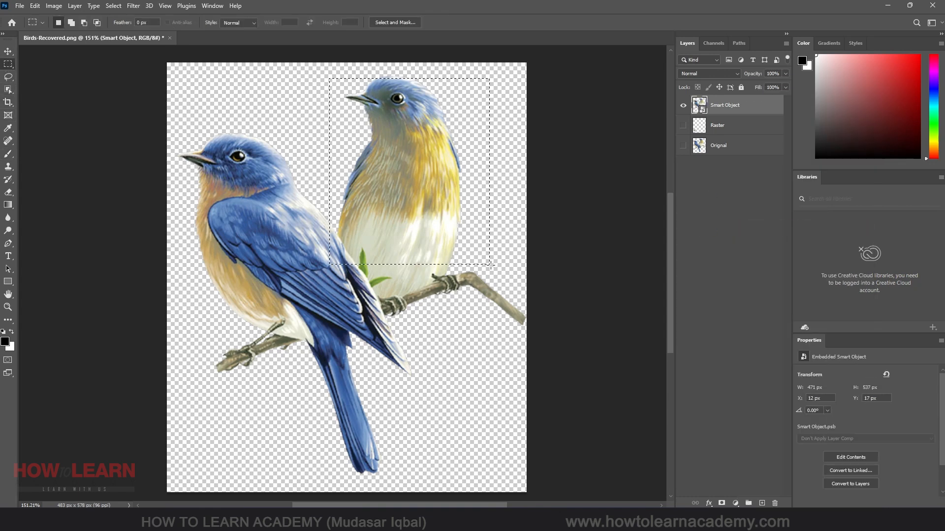
key(Delete)
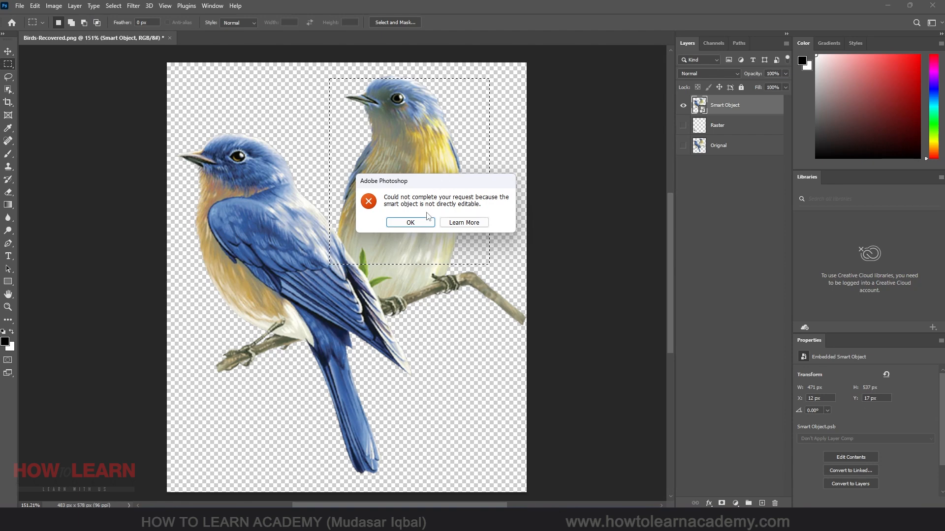
click(411, 223)
Clear the selection around the upper bird and switch to the Clone Stamp tool
key(b)
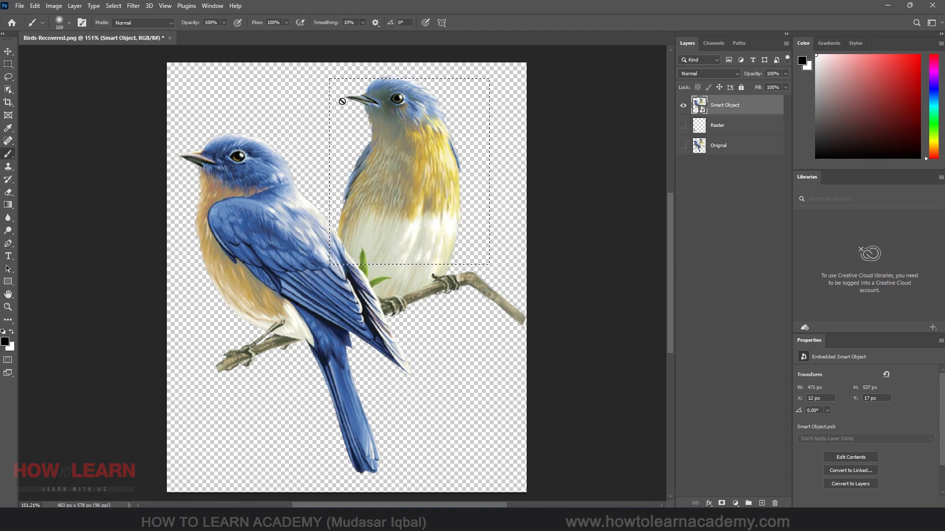
key(ctrl+d)
click(8, 167)
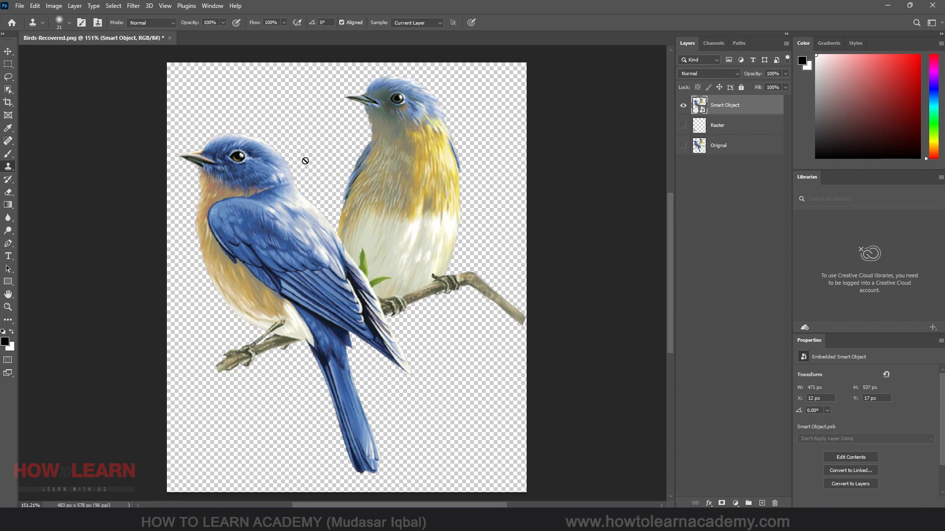
Apply a Gaussian Blur with a 16.6-pixel radius to the Smart Object layer as a smart filter
click(133, 5)
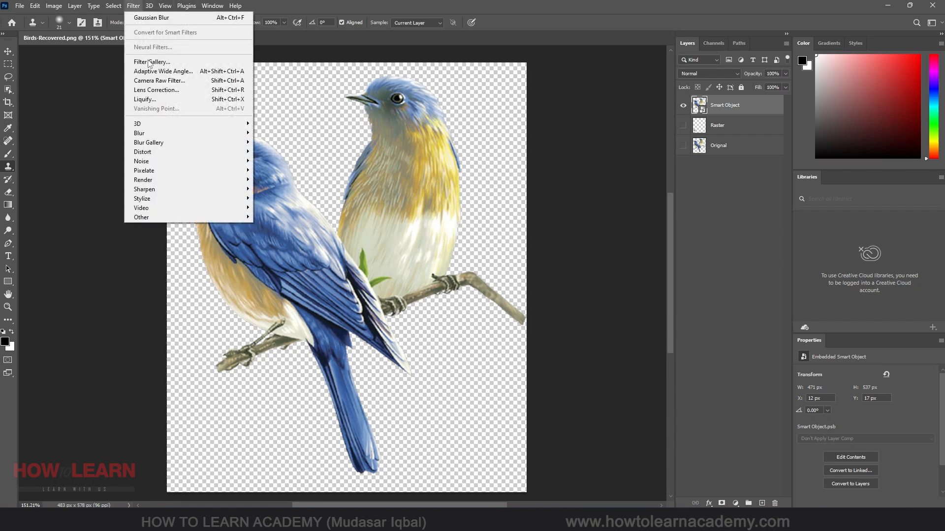
mouse_move(163, 133)
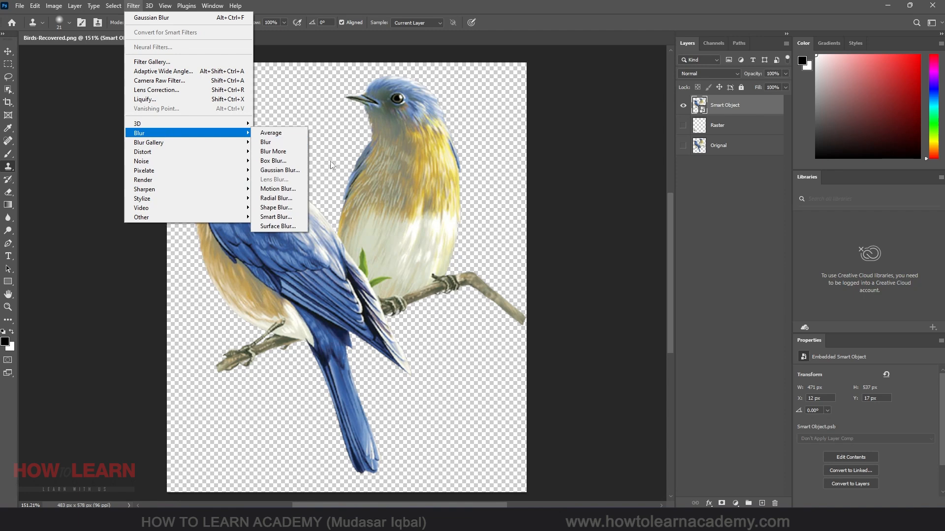
click(282, 170)
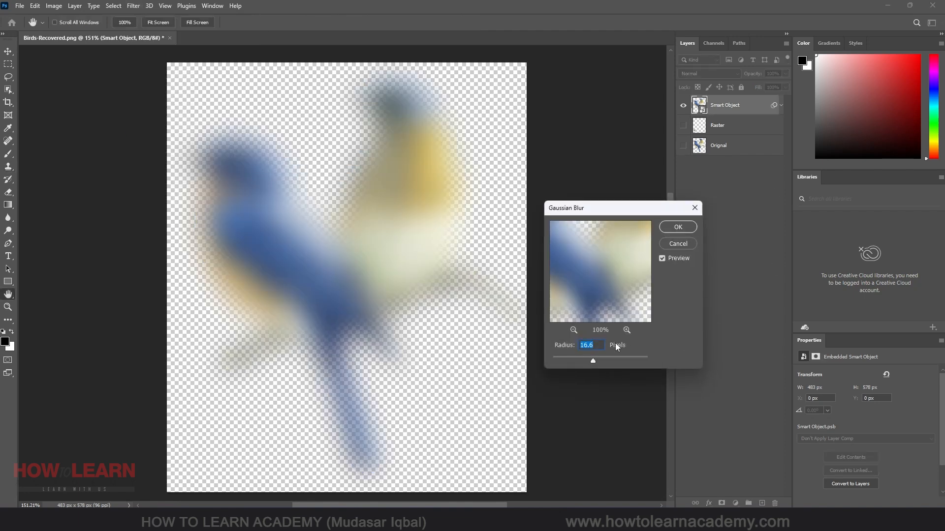
click(679, 227)
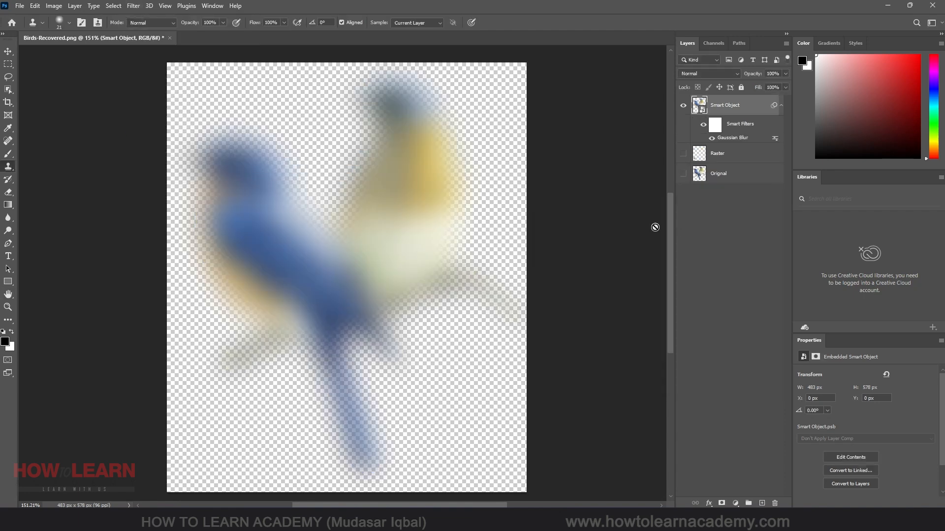
Reduce the Gaussian Blur smart filter's radius to 1.3 pixels, and remove the filter from the Smart Object layer
double_click(731, 137)
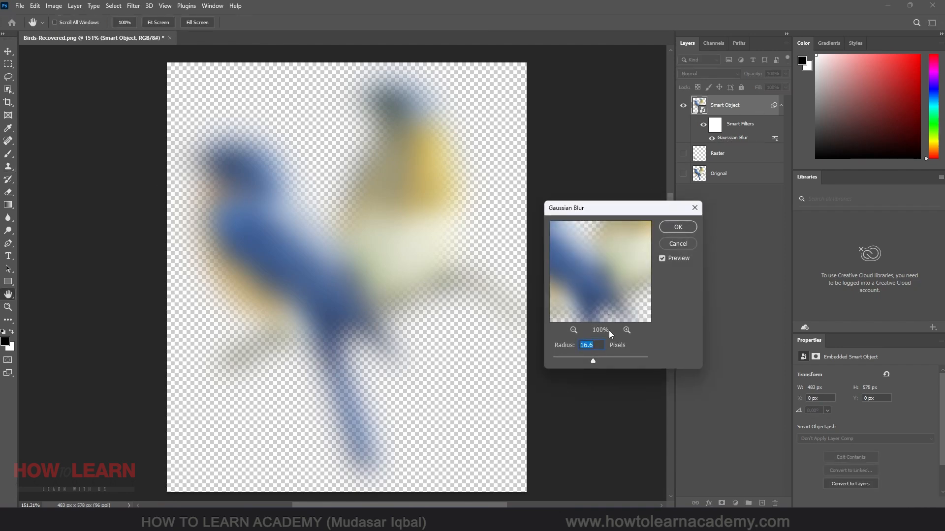
drag(593, 363, 561, 363)
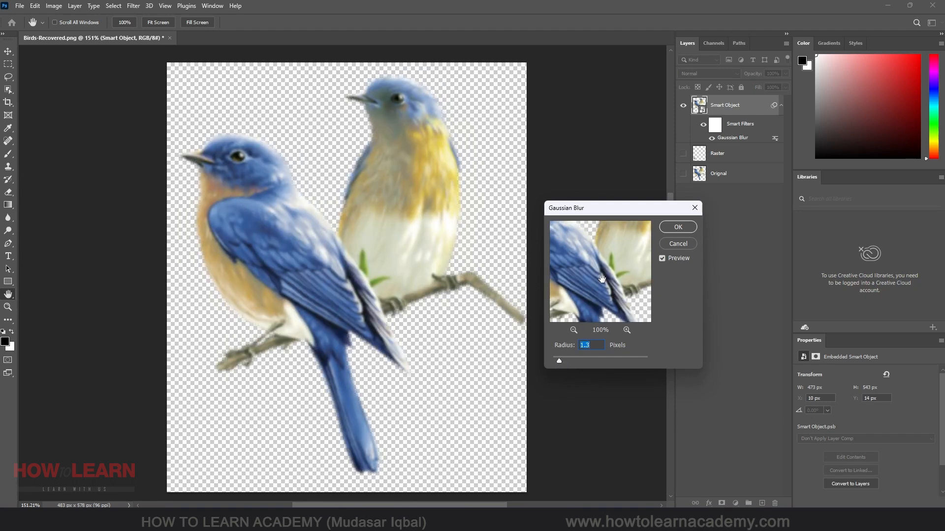
click(687, 230)
key(s)
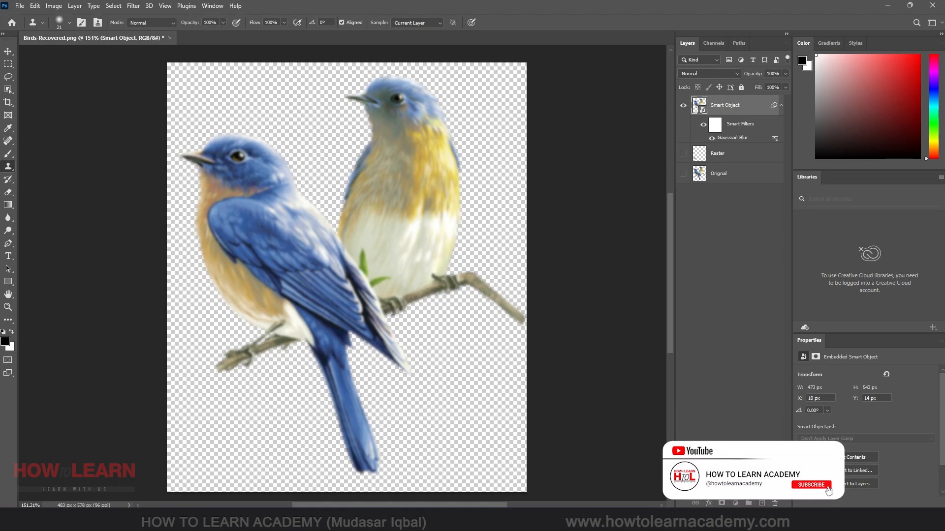
drag(734, 138, 775, 504)
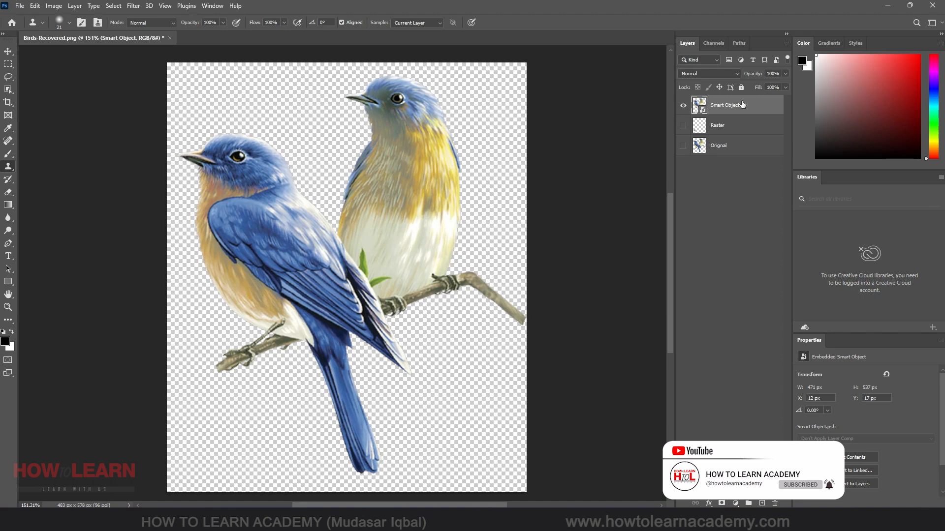
Scale the Smart Object layer down proportionally to about 15% in the canvas's lower-left corner
key(ctrl+t)
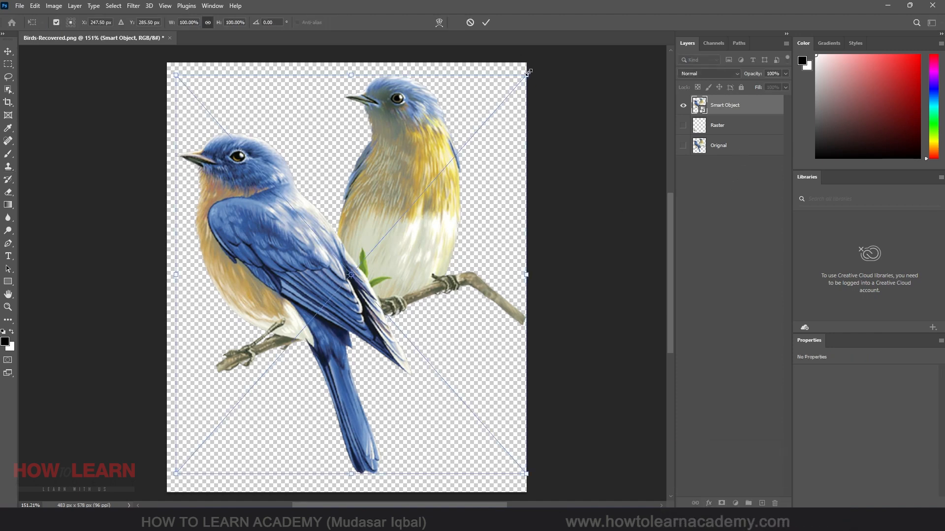
drag(528, 73, 227, 415)
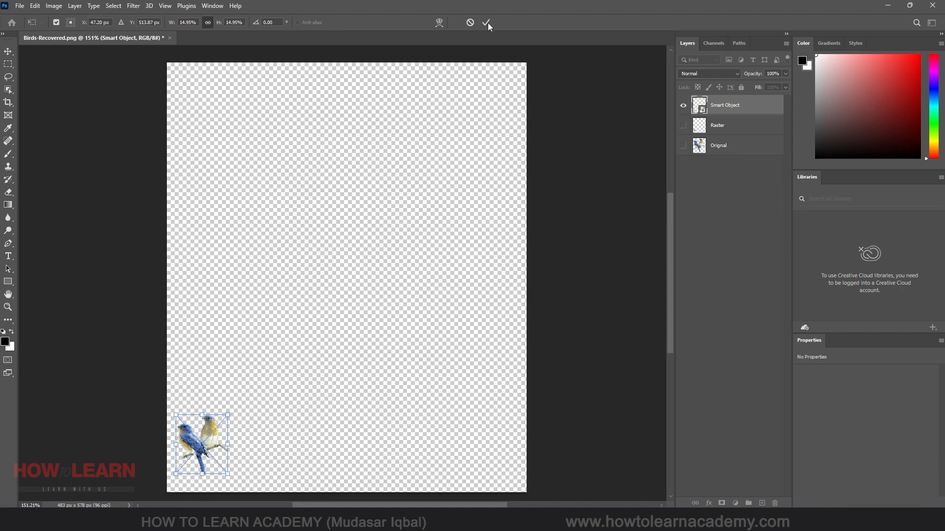
click(489, 23)
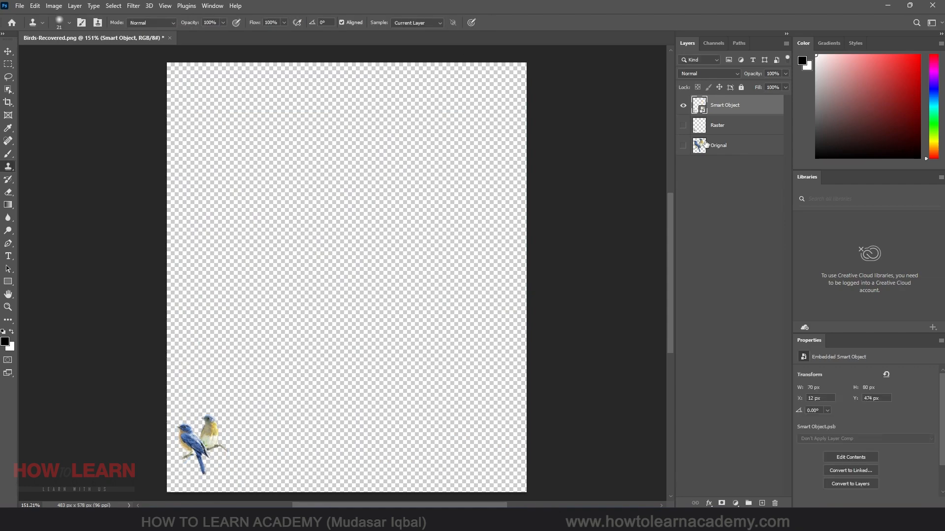
Scale the tiny Smart Object layer back up to about 100%, filling the canvas
key(ctrl+t)
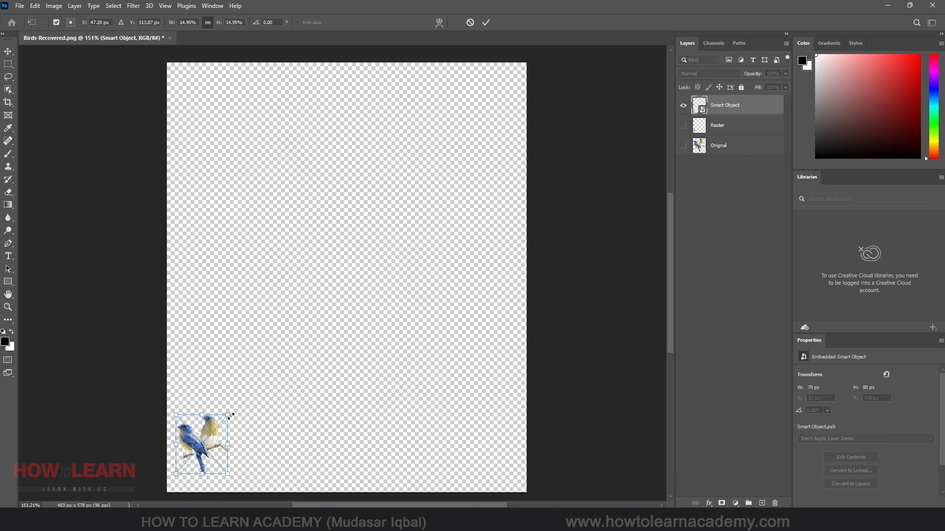
drag(228, 414, 534, 78)
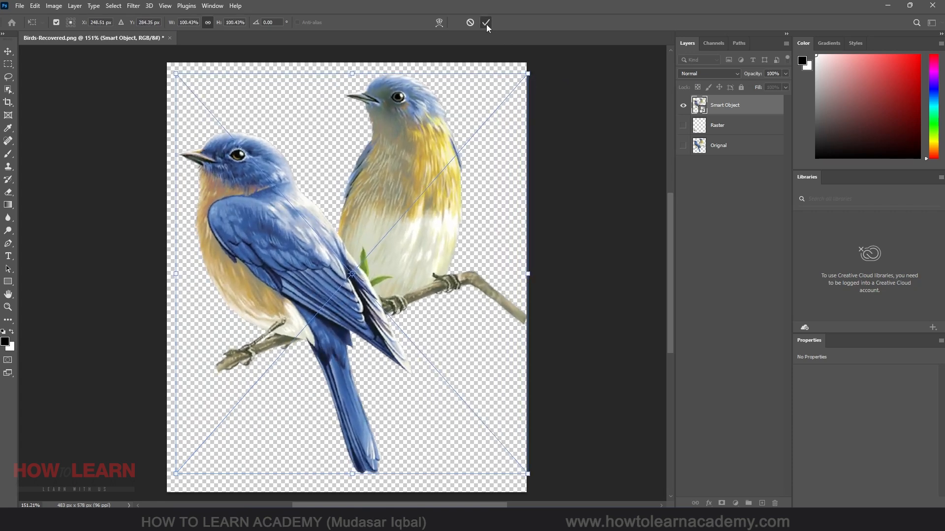
click(485, 23)
key(s)
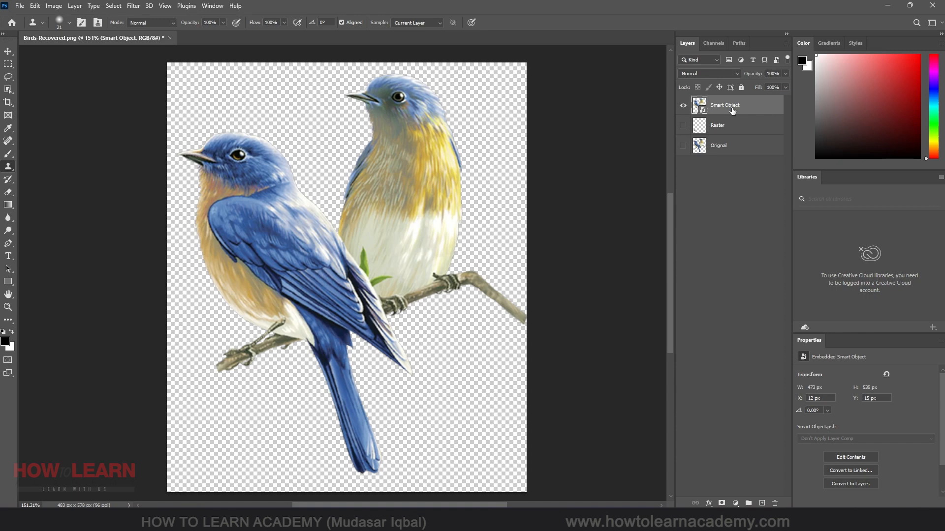
Open the Smart Object layer's contents as a separate document and compare it with the Birds-Recovered document
double_click(702, 111)
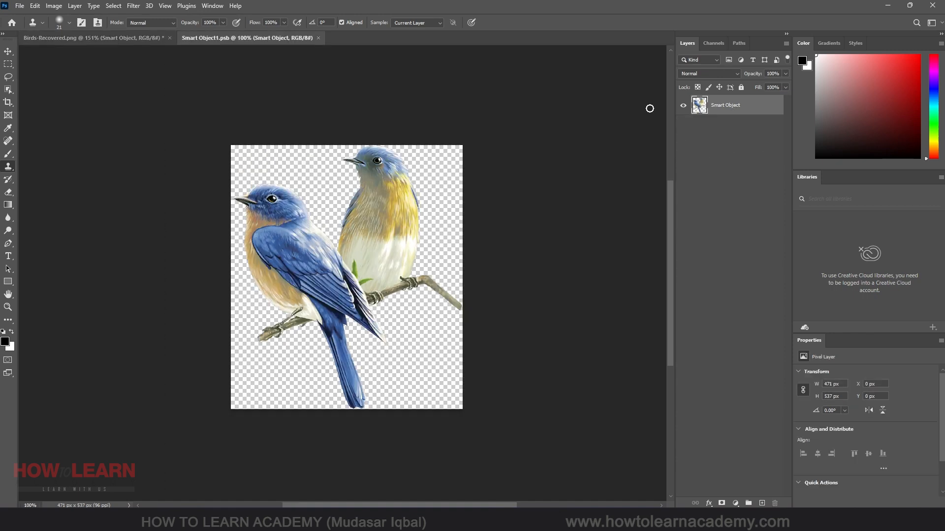
click(121, 36)
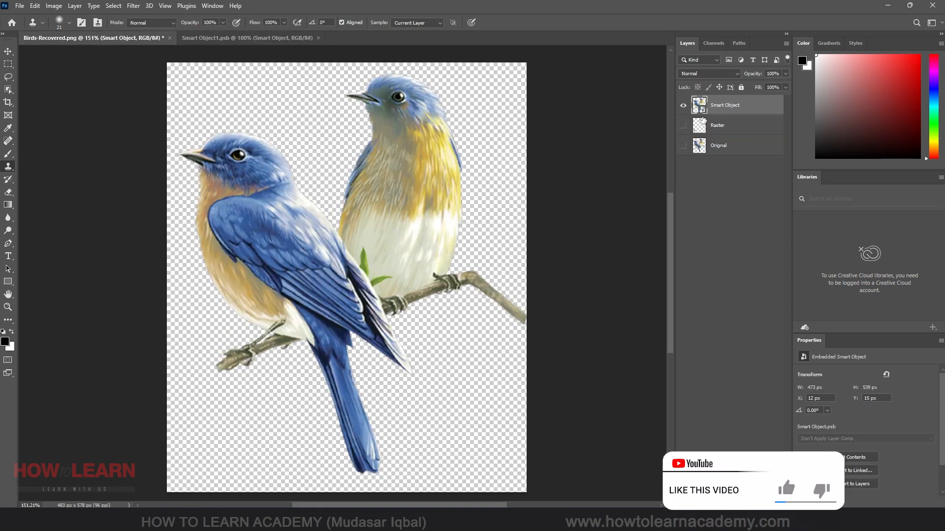
click(211, 37)
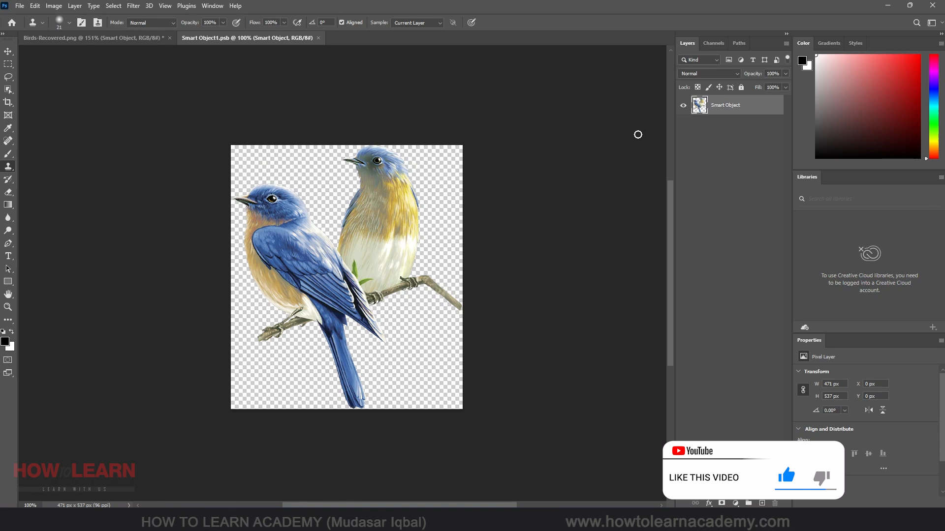
Delete a rectangular area around the upper bird in the smart object's contents, and close the document with the change saved
click(8, 69)
drag(324, 148, 478, 256)
key(Delete)
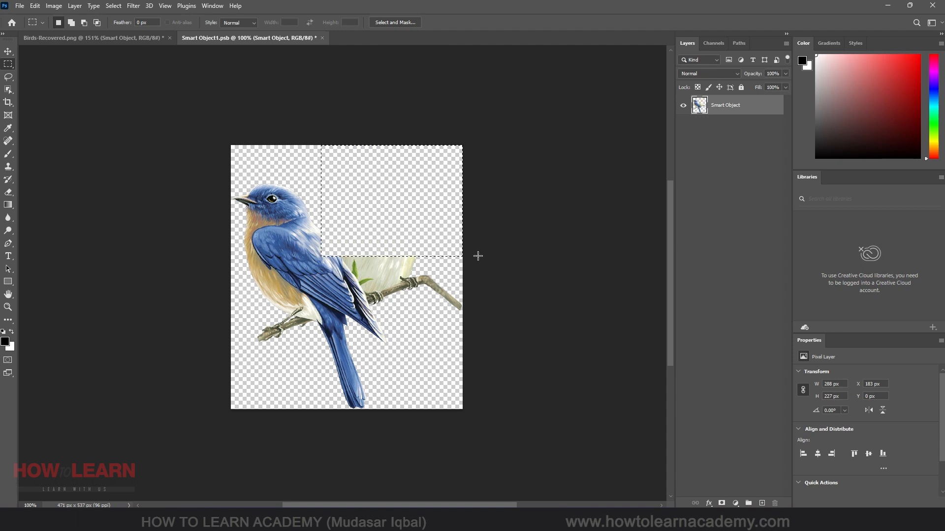
click(322, 38)
click(404, 222)
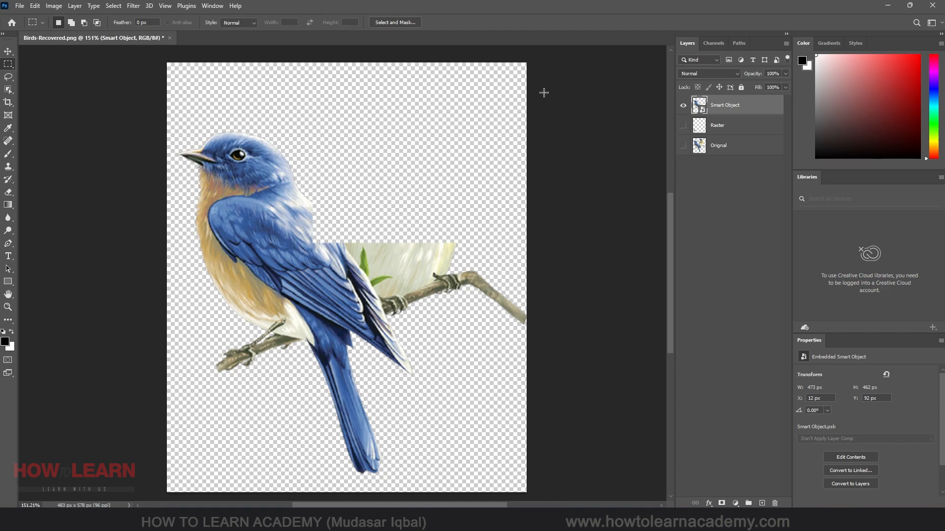
Reopen the smart object's contents, restore the deleted part of the upper bird, and close the document with the change saved
double_click(698, 110)
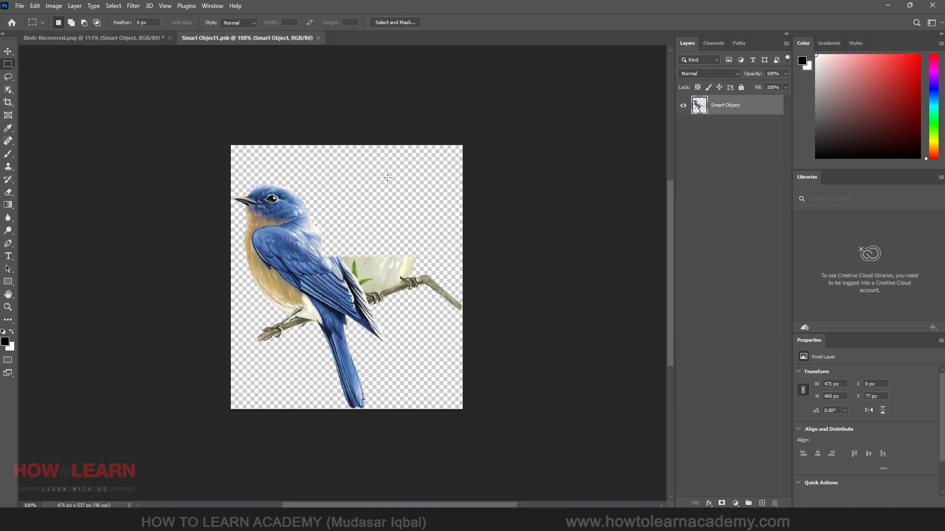
click(318, 37)
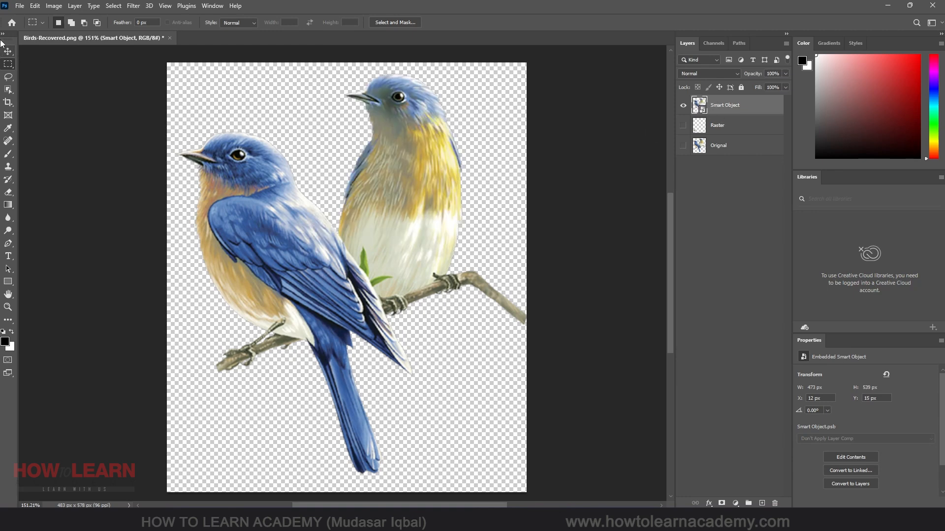
Try to delete a rectangular area around the upper bird directly on the Smart Object layer in the main document
drag(347, 79, 514, 224)
key(Delete)
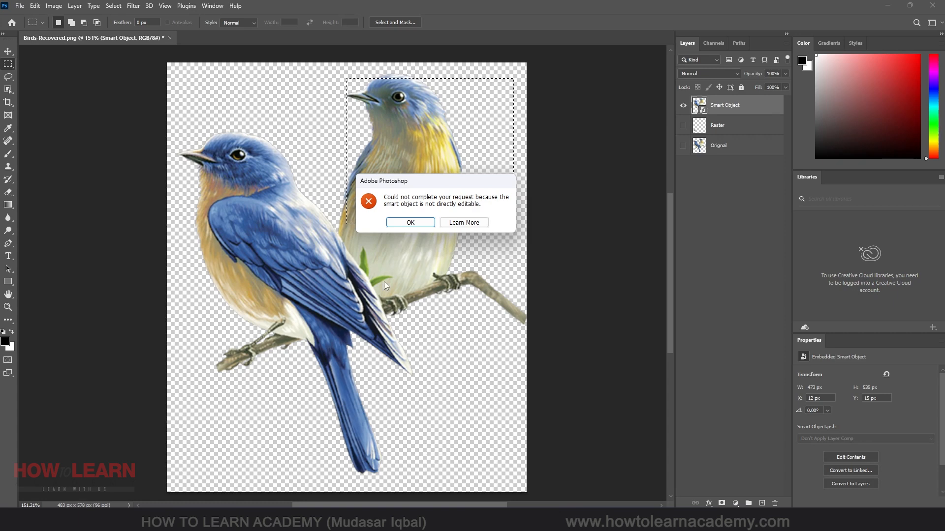
click(418, 224)
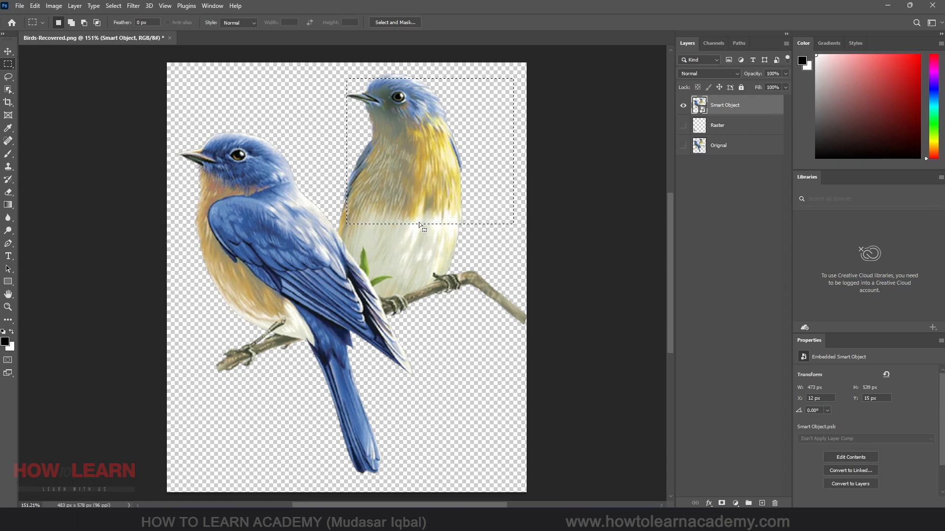
Show the Raster layer, and with nothing selected shrink the Smart Object birds to about 171 × 196 px in the canvas's lower-right corner
click(685, 126)
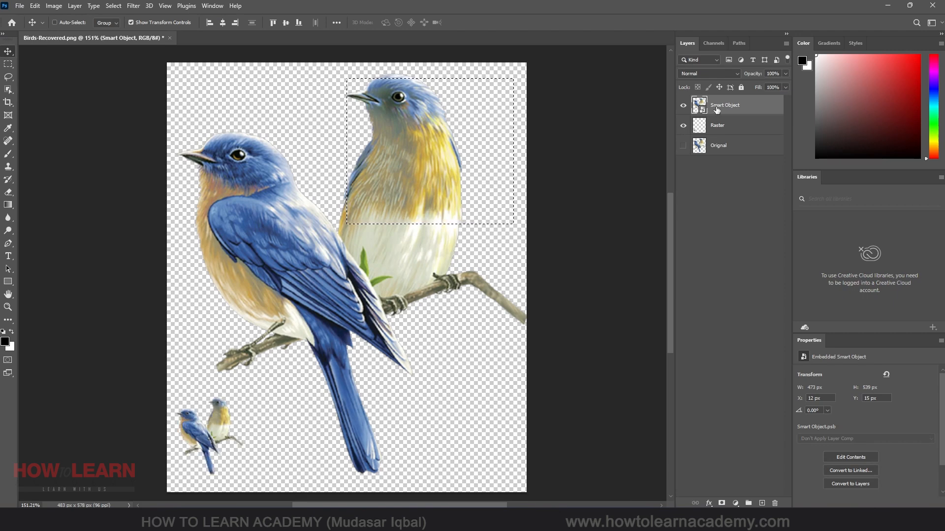
key(ctrl+d)
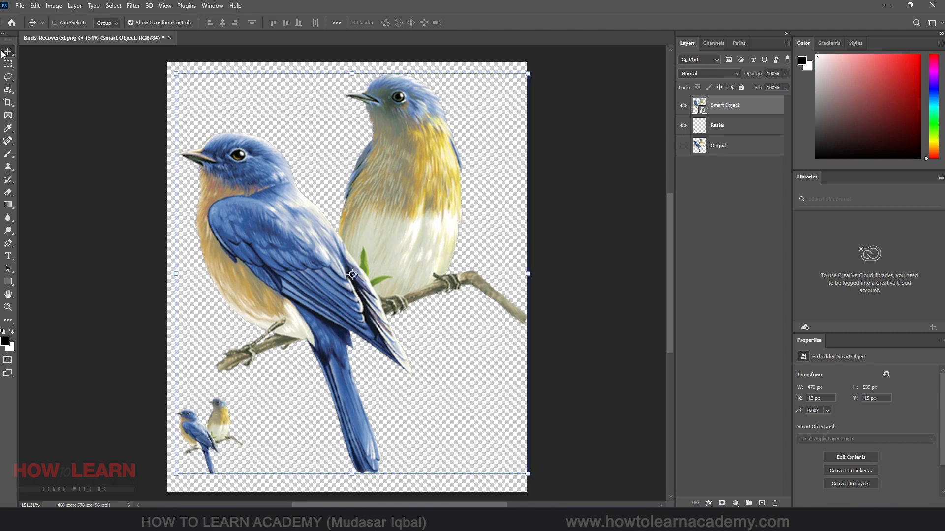
drag(528, 74, 470, 375)
key(Return)
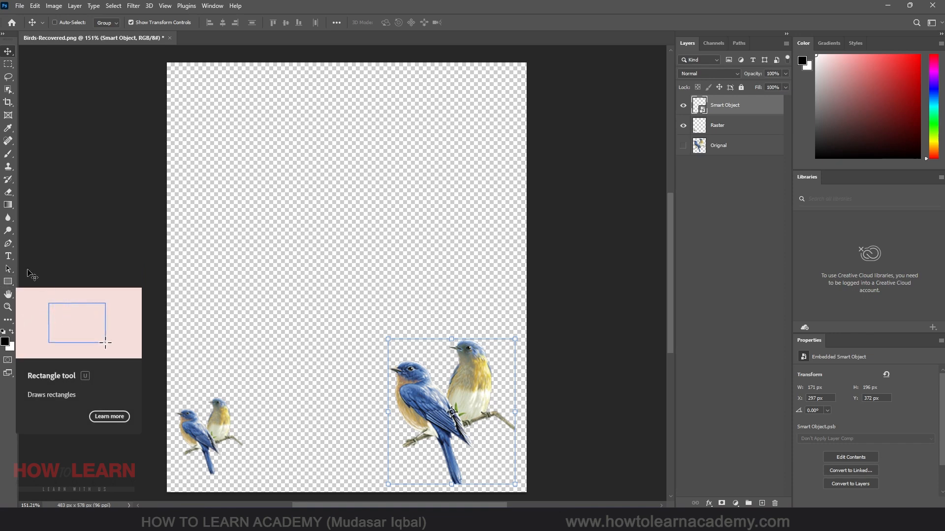
Draw a black rectangle shape about 208 × 203 px in the canvas's upper half, and delete it
click(10, 284)
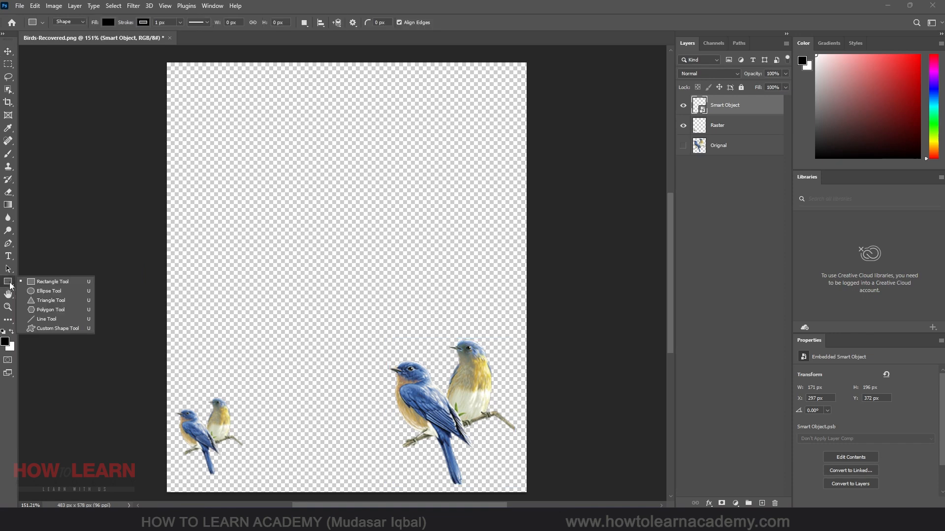
click(40, 281)
drag(231, 133, 385, 282)
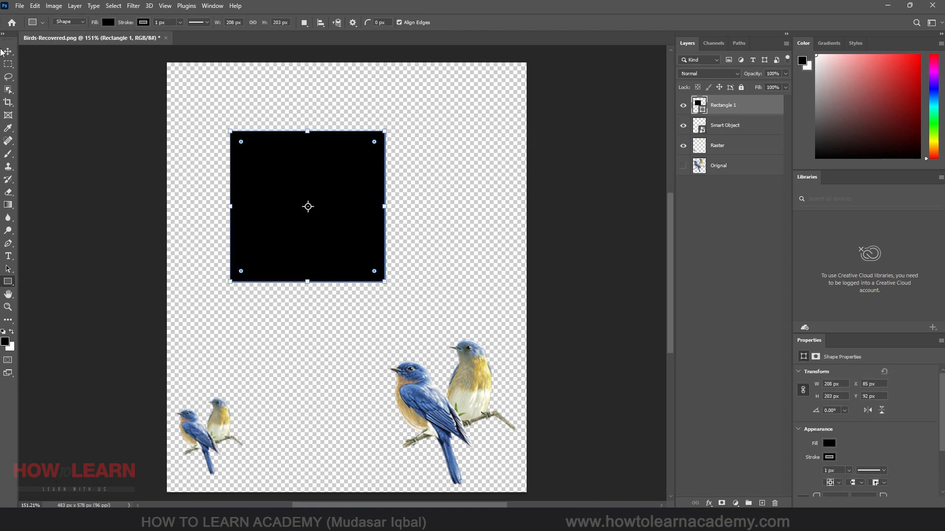
click(8, 64)
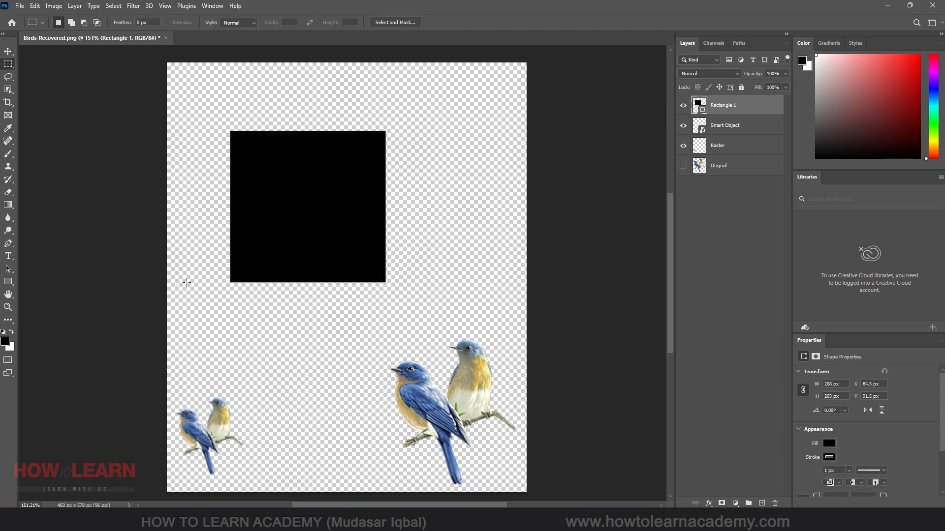
key(Delete)
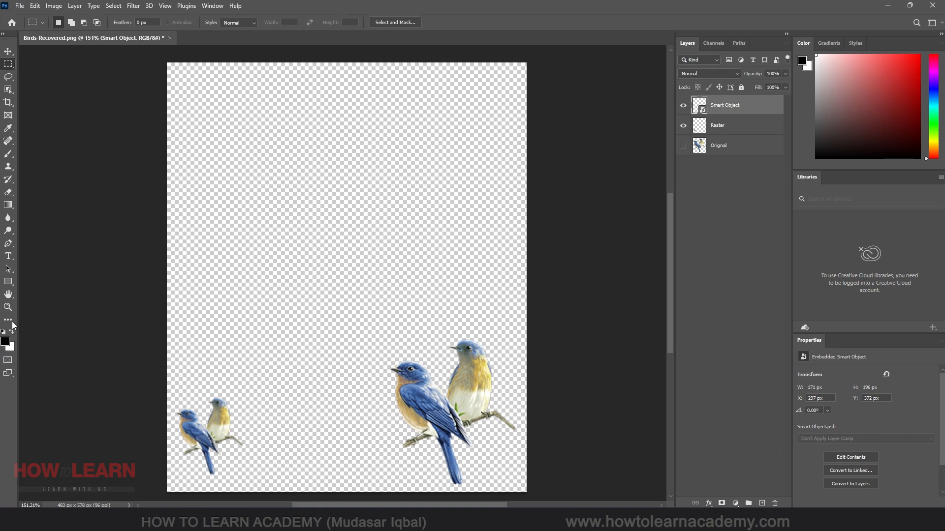
Draw a black tiger custom shape about 266 × 154 px in the canvas's upper half, and move it slightly left and down
click(12, 280)
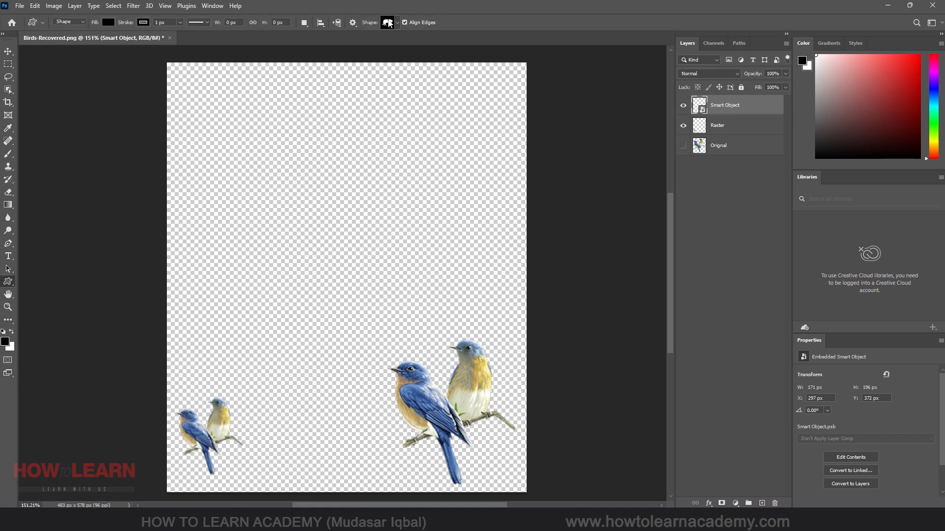
drag(262, 152, 456, 309)
key(v)
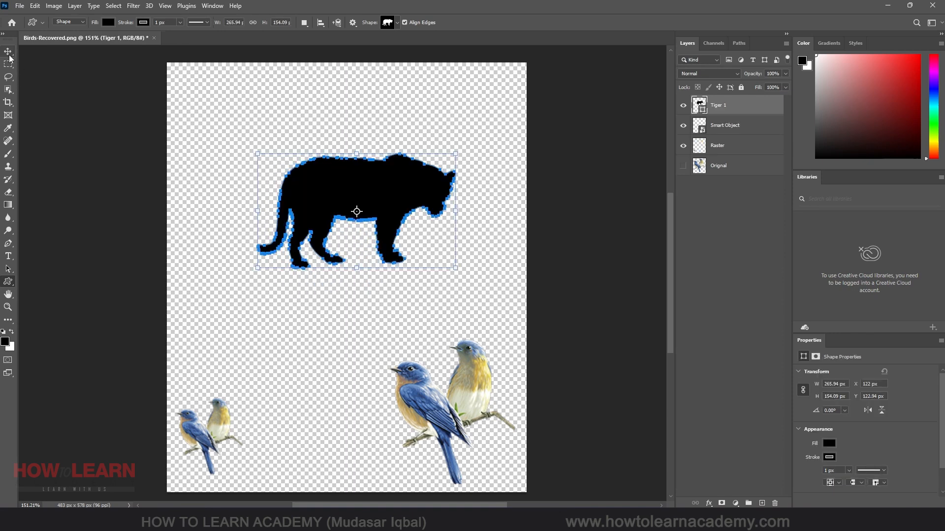
drag(398, 189, 367, 198)
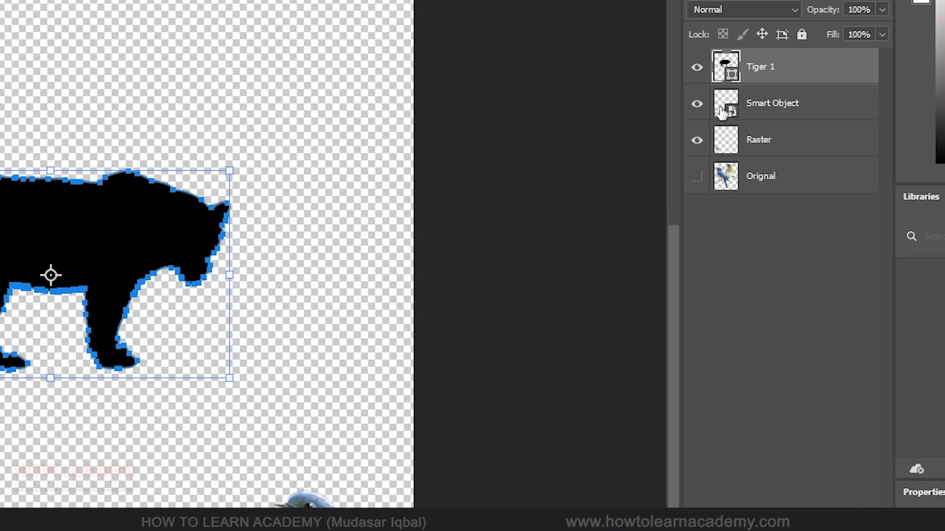
Select the Smart Object layer and the tiger shape layer in turn to compare their thumbnail symbols
click(731, 117)
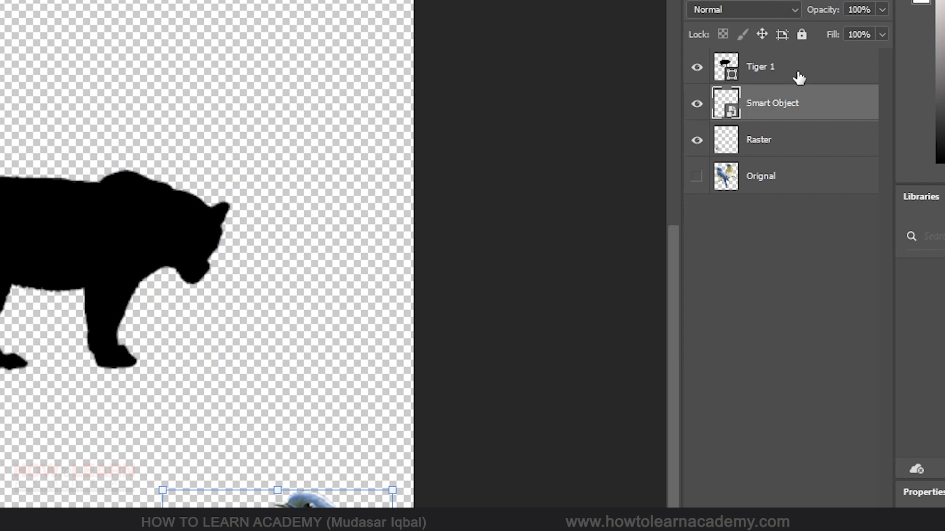
click(737, 77)
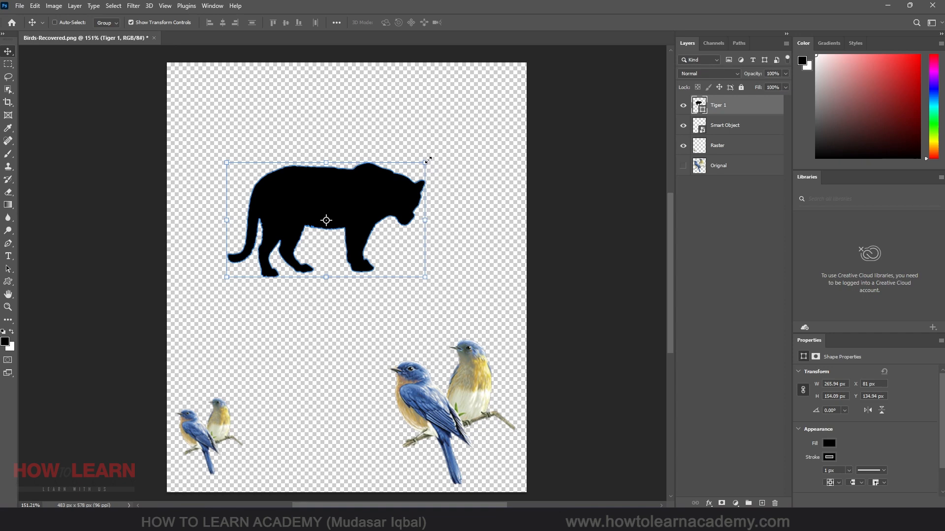
Enlarge the tiger shape to about 780 × 452 px, and shrink it to about 31 × 19 px
drag(428, 160, 625, 47)
drag(227, 279, 44, 387)
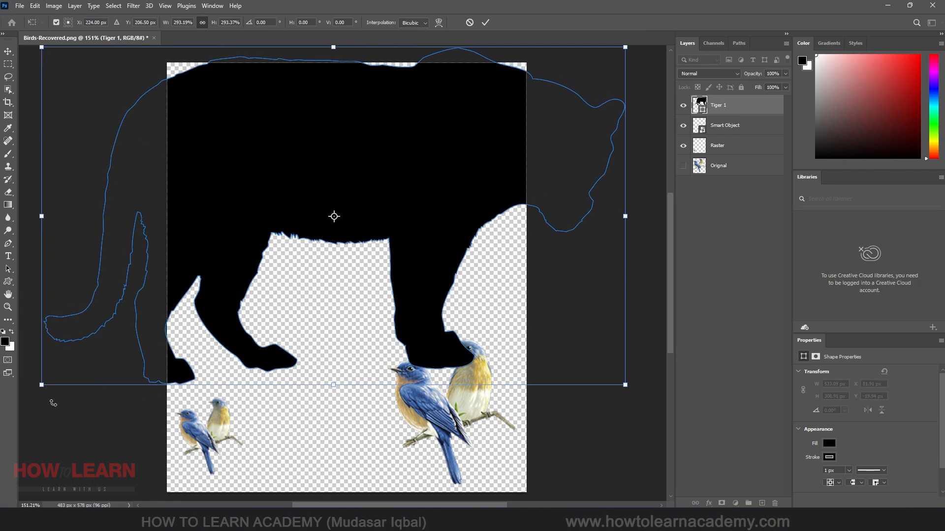
key(Return)
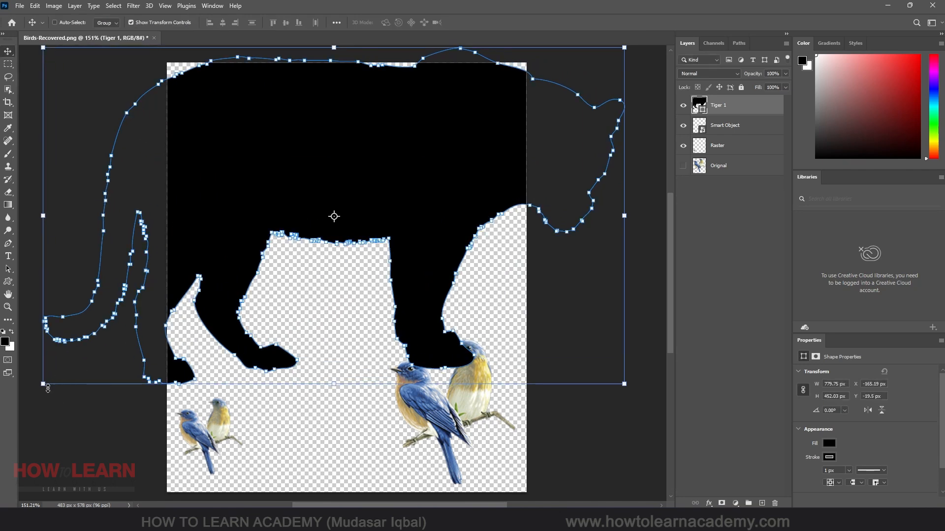
drag(43, 386, 320, 225)
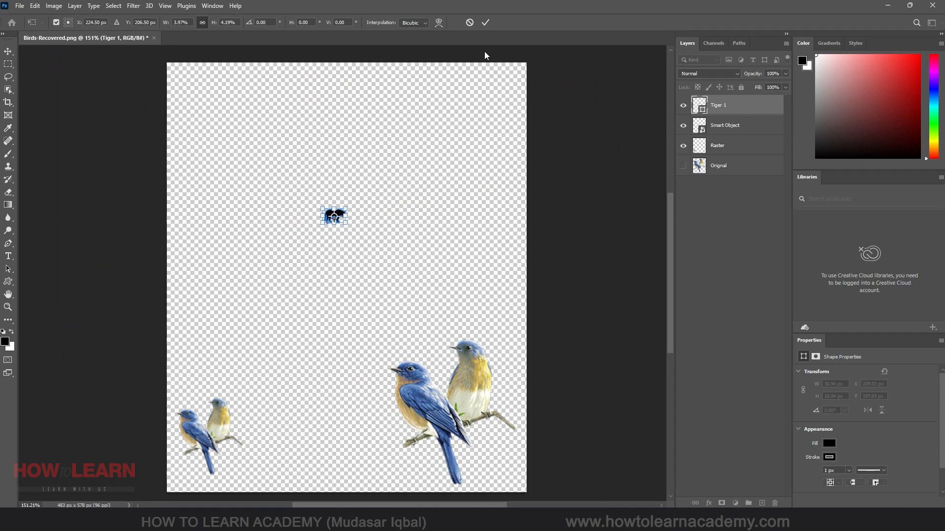
click(486, 22)
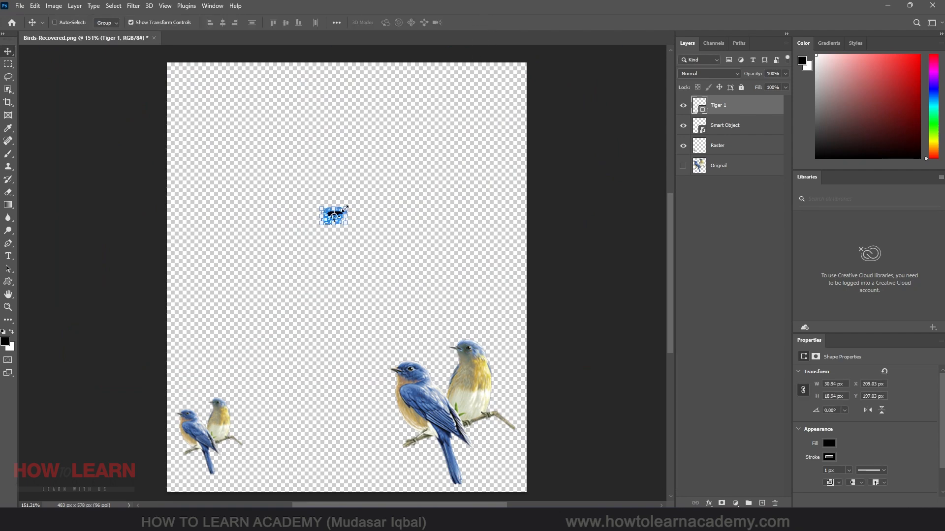
Enlarge the tiger shape to about 717 × 438 px and inspect its belly and leg edges up close for sharpness
drag(344, 208, 609, 60)
key(Return)
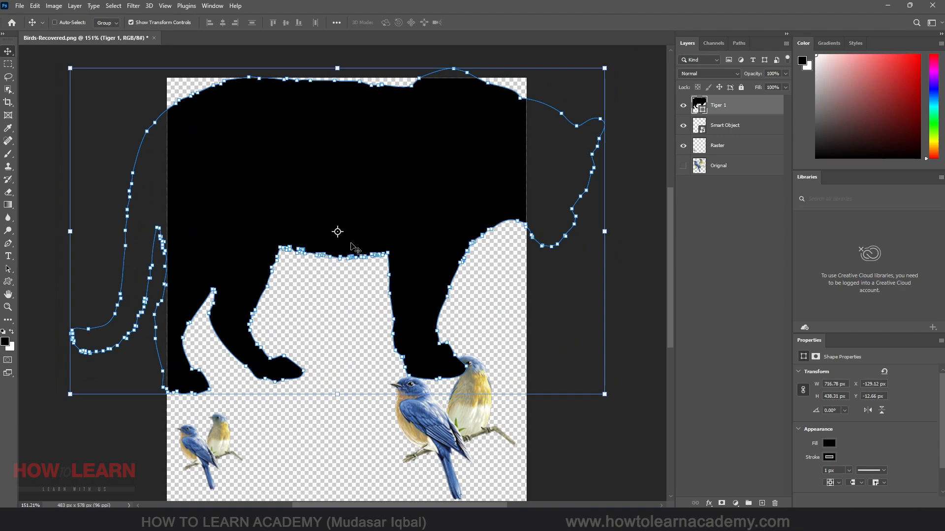
scroll(344, 268, up, 8)
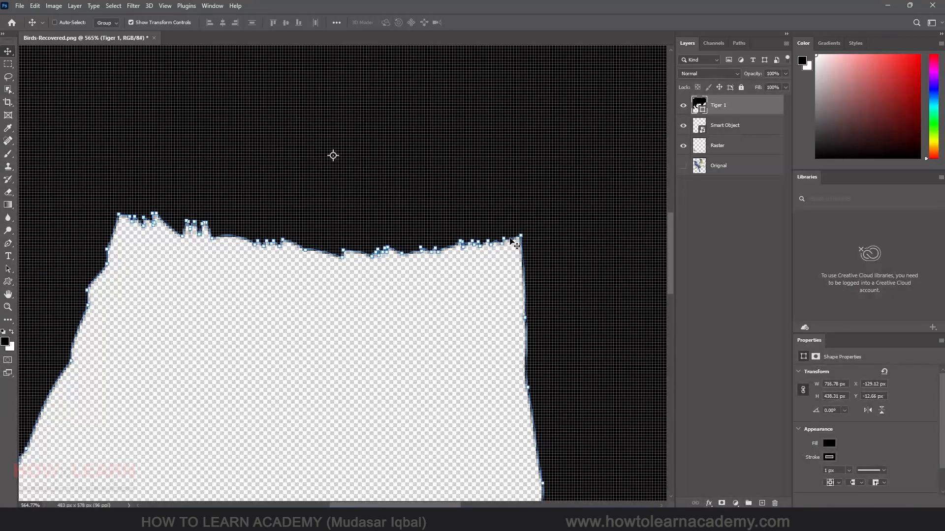
scroll(281, 255, down, 4)
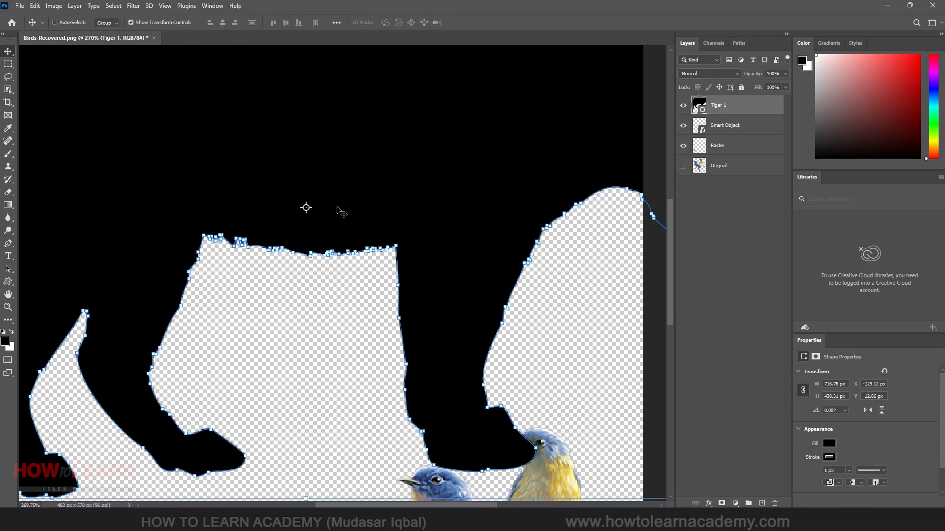
scroll(283, 259, down, 3)
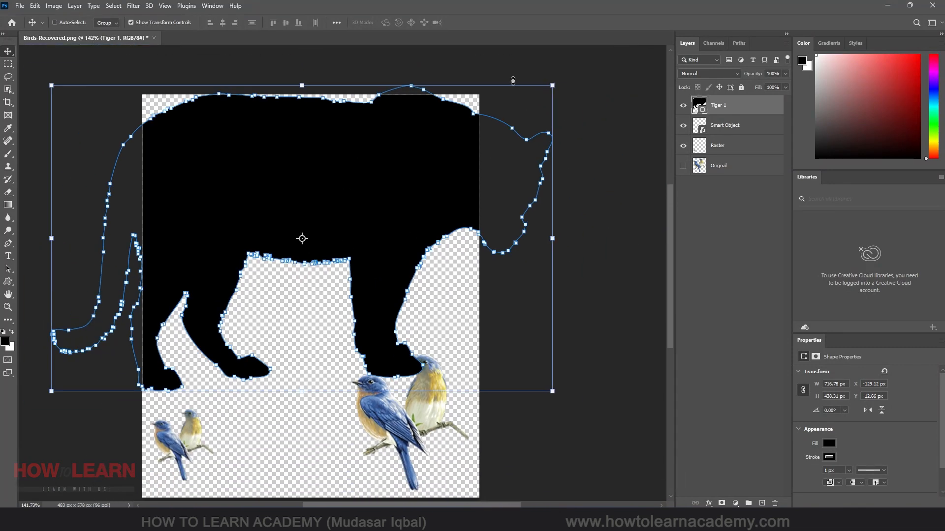
Shrink the tiger shape to about 161 × 99 px and place it between the two bird pictures near the canvas's lower edge
drag(553, 83, 301, 239)
drag(215, 271, 331, 201)
key(Return)
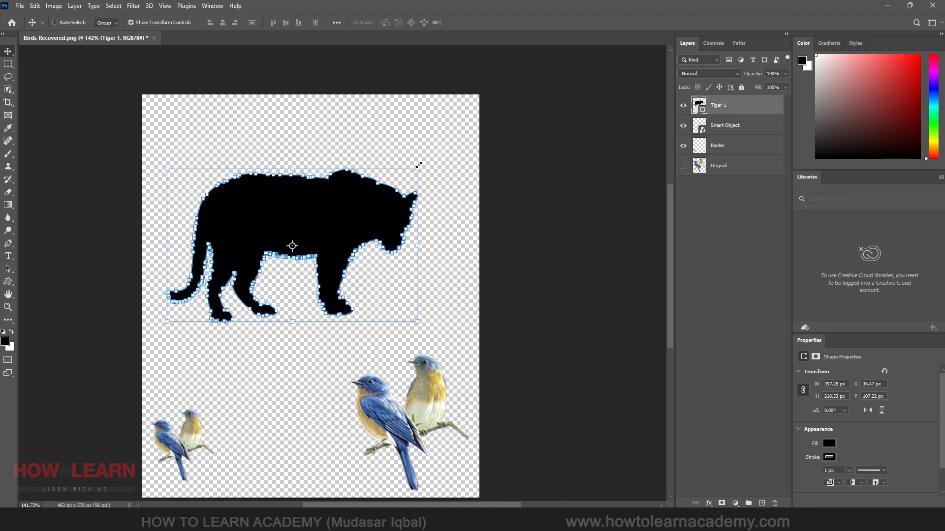
drag(418, 166, 280, 252)
drag(210, 275, 273, 432)
key(Return)
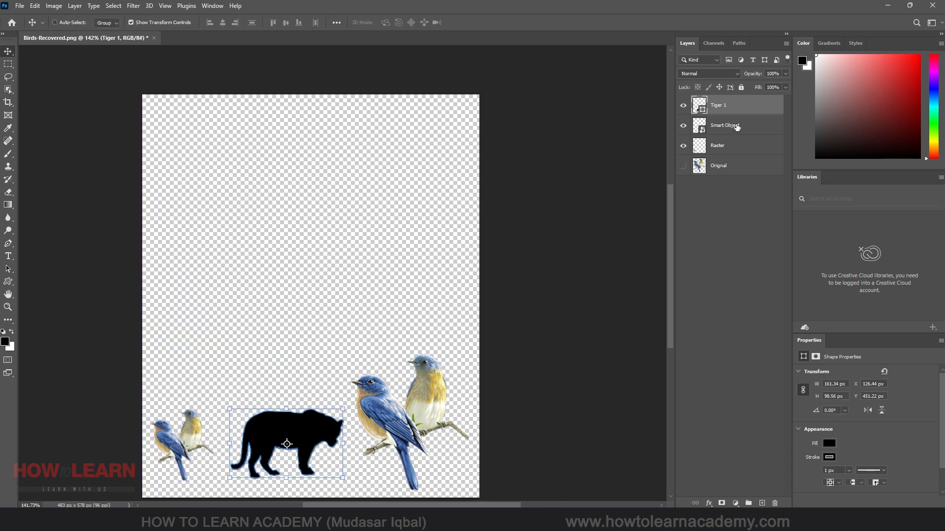
Add a Hue/Saturation adjustment layer and move it to the top of the layer stack, above the tiger shape
click(737, 127)
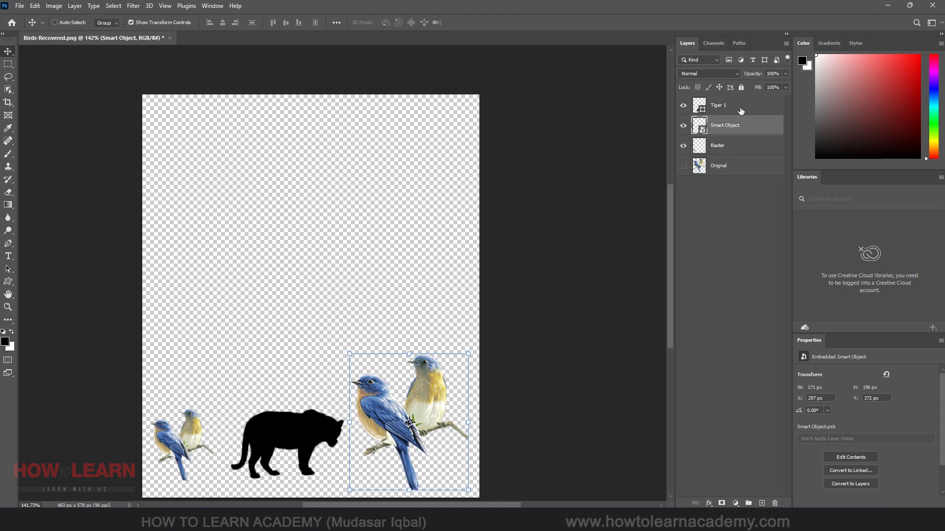
click(736, 503)
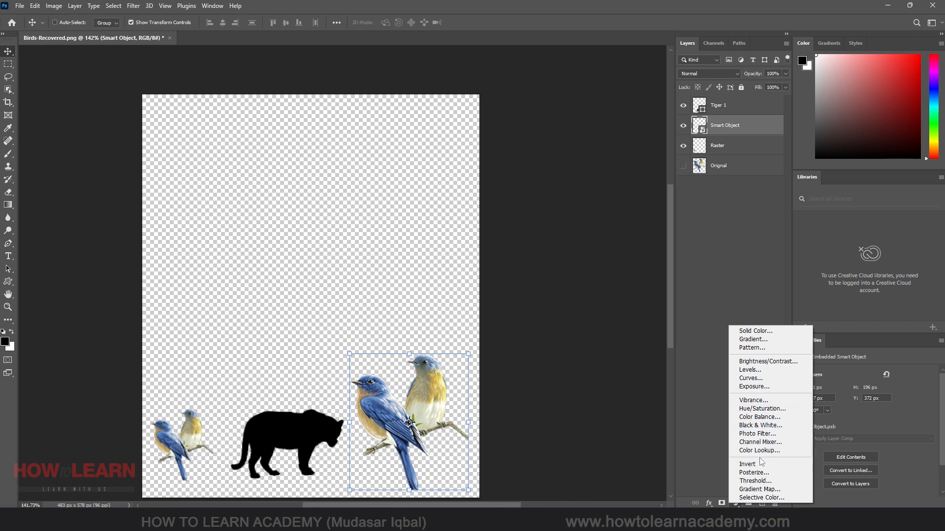
click(772, 411)
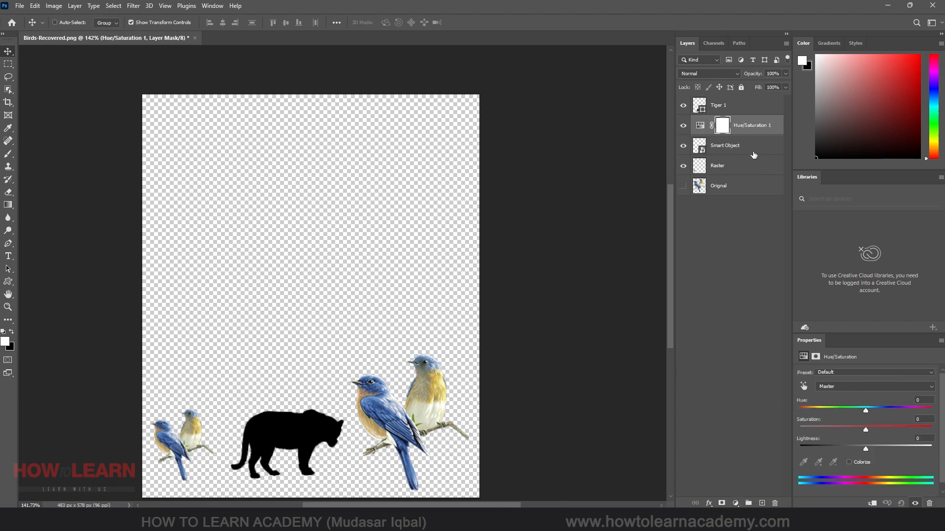
drag(760, 125, 758, 100)
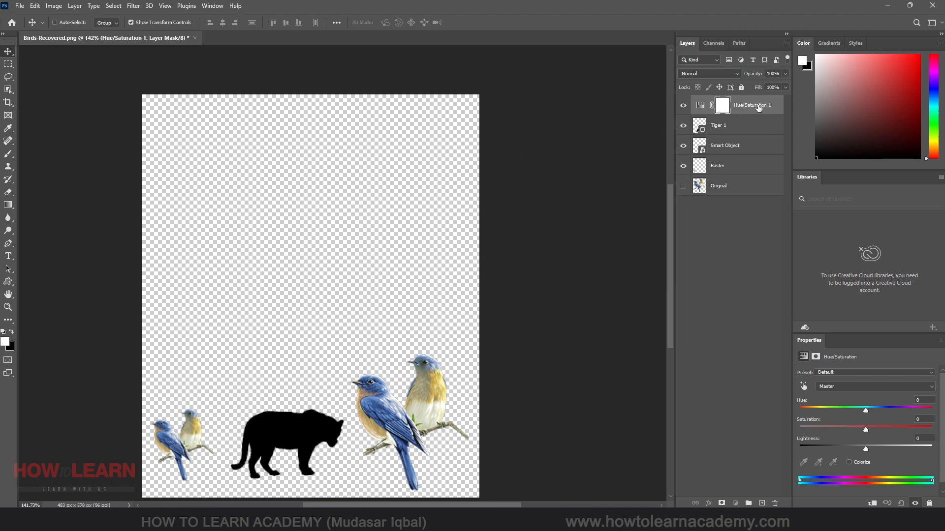
Select the Tiger 1, Smart Object and Raster layers in turn to review what lies beneath the adjustment layer
click(737, 129)
click(738, 154)
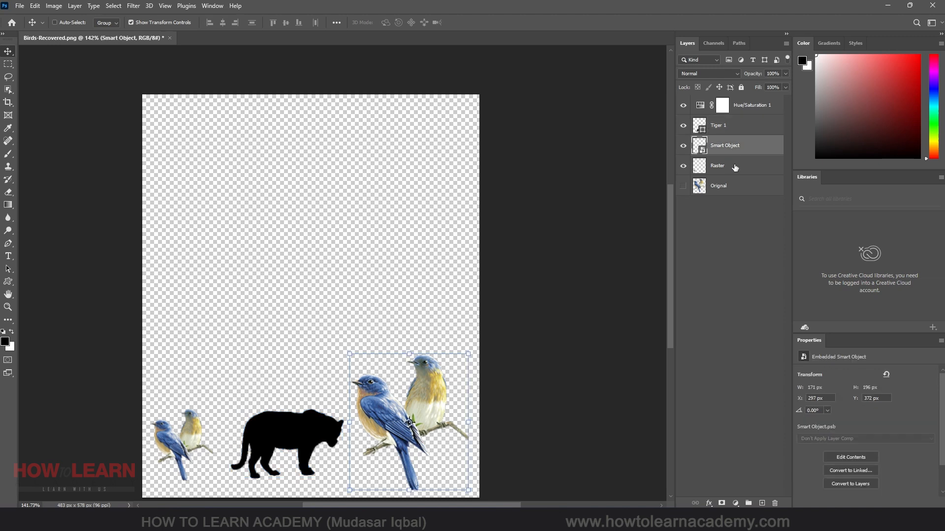
click(738, 167)
Set the Hue of the Hue/Saturation adjustment layer to +74, and change it to -41
click(761, 108)
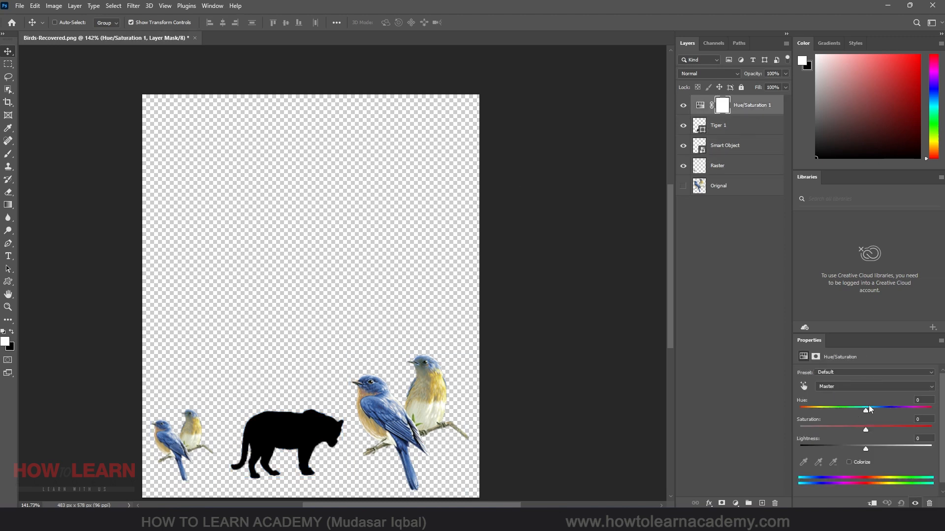
drag(867, 408, 902, 411)
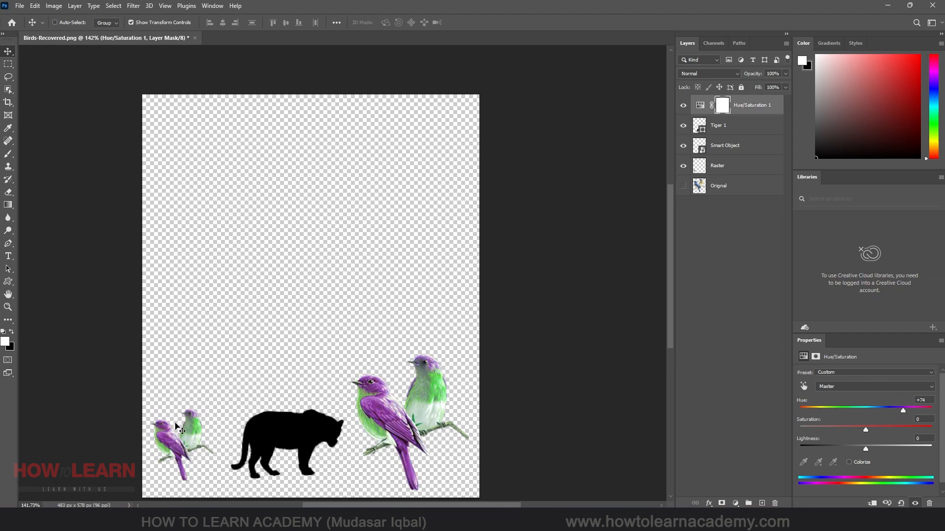
drag(904, 409, 841, 403)
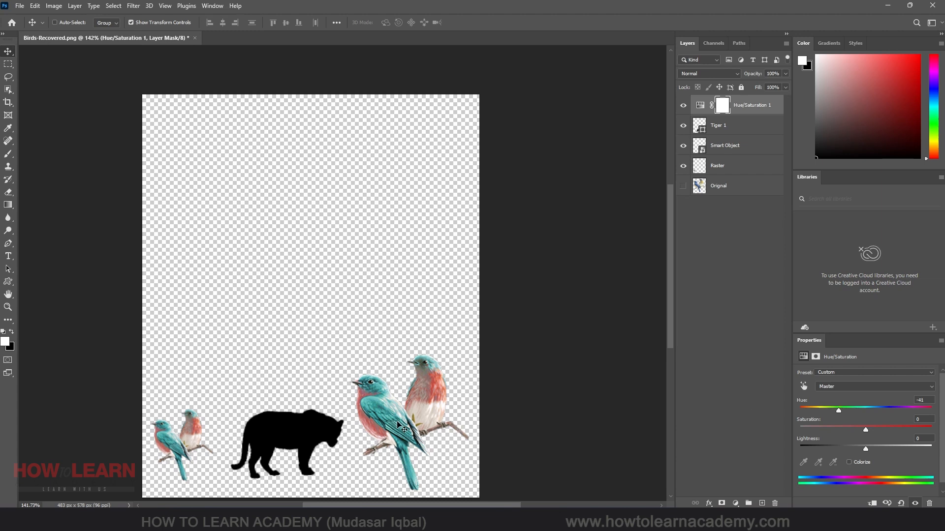
Open the image mountain-8451604_1920.jpg as a separate document
click(20, 6)
click(39, 27)
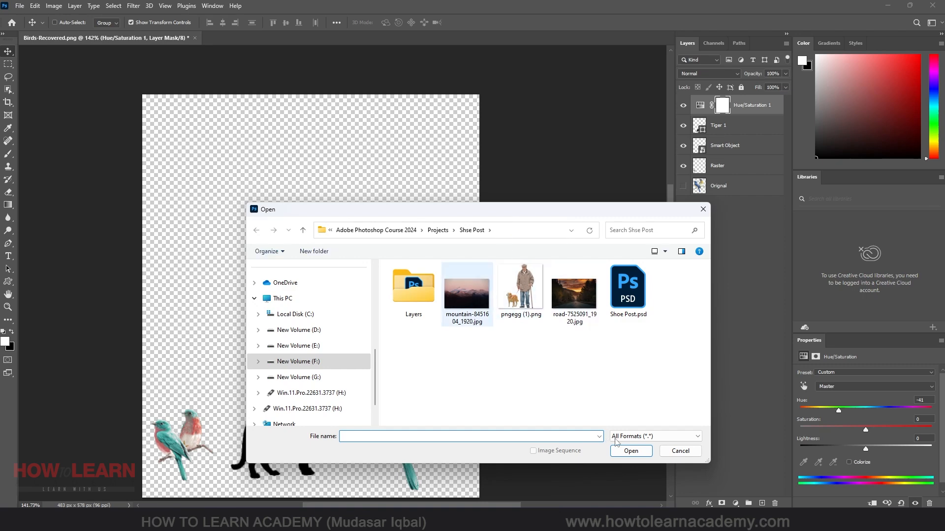
key(Escape)
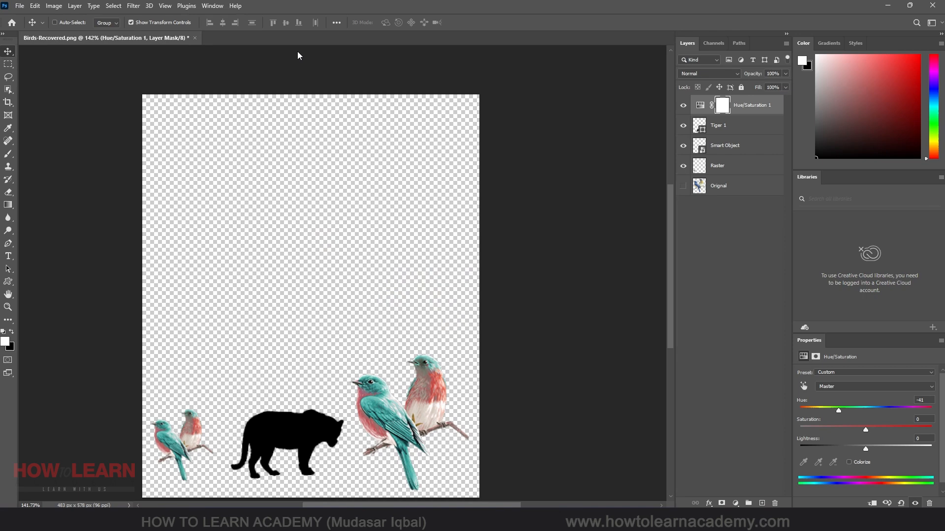
click(22, 8)
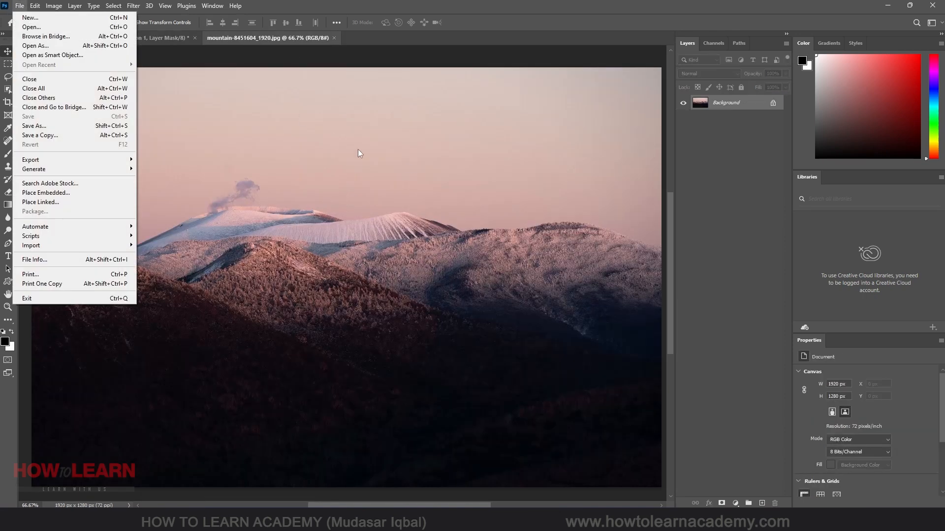
click(736, 208)
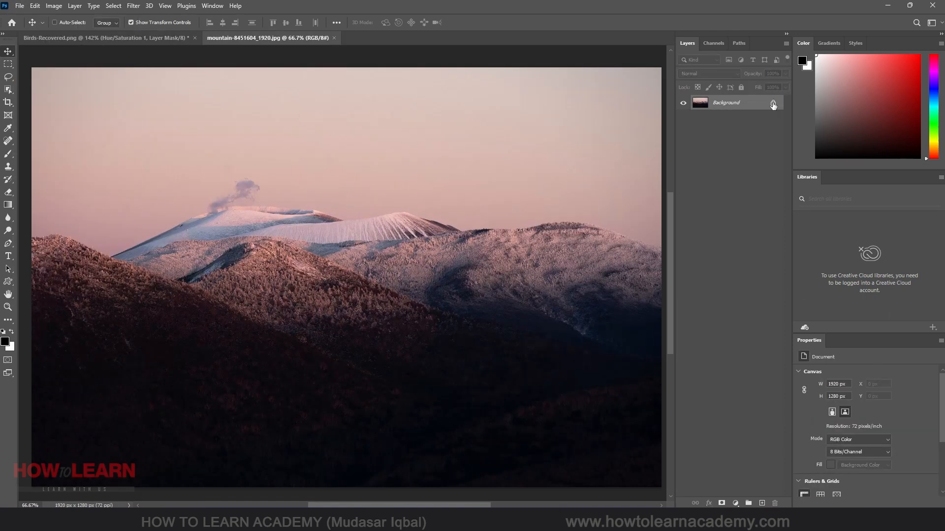
Unlock the mountain image's Background layer and copy it into the Birds-Recovered.png document
click(774, 105)
drag(384, 205, 139, 52)
drag(288, 196, 289, 196)
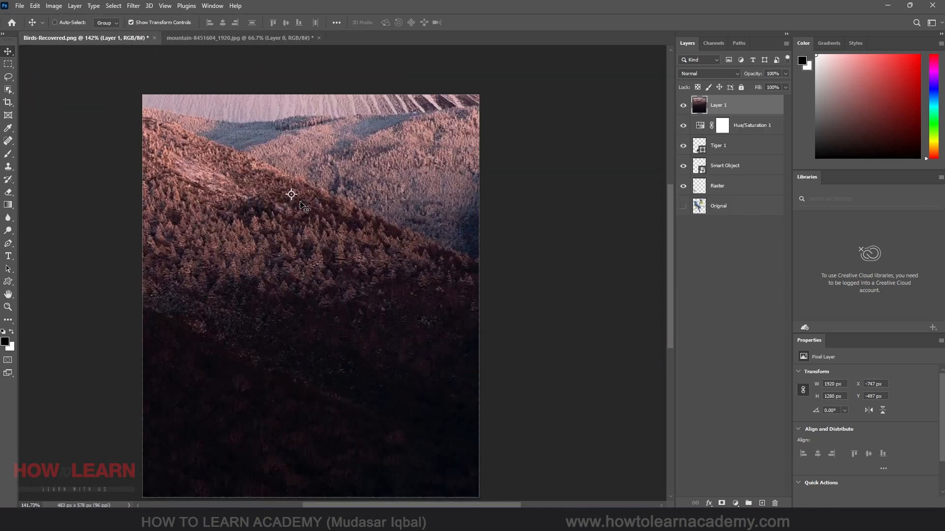
scroll(346, 317, down, 3)
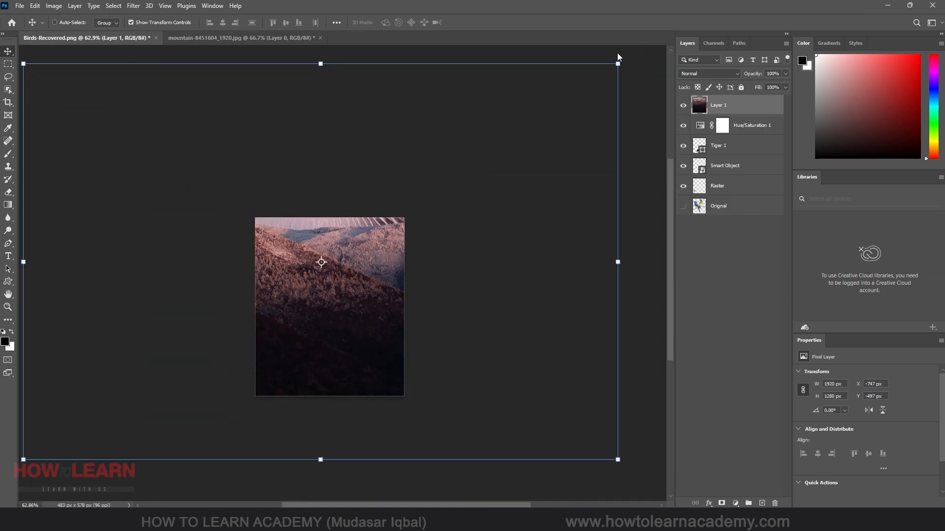
drag(618, 60, 366, 227)
key(ctrl+z)
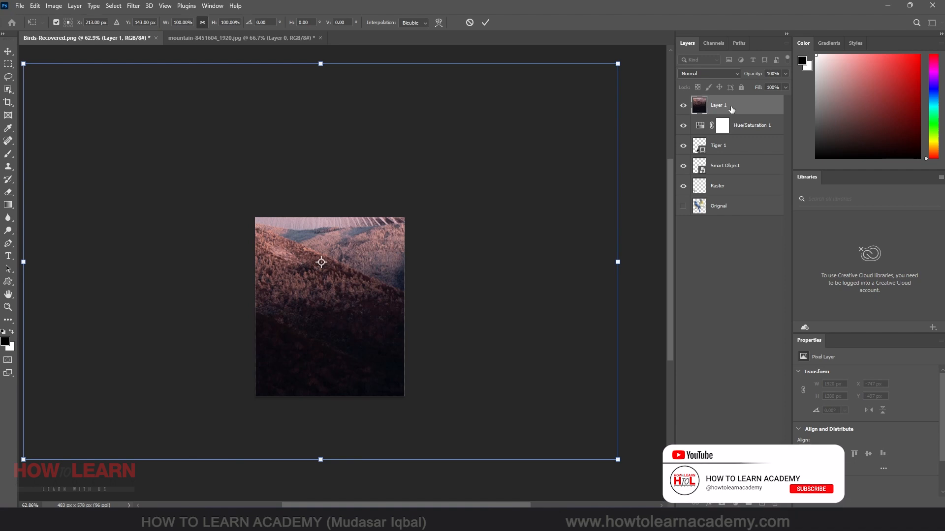
key(Escape)
Convert the mountain layer to a smart object and scale it down to about 248 × 166 px in the canvas's upper half
right_click(749, 115)
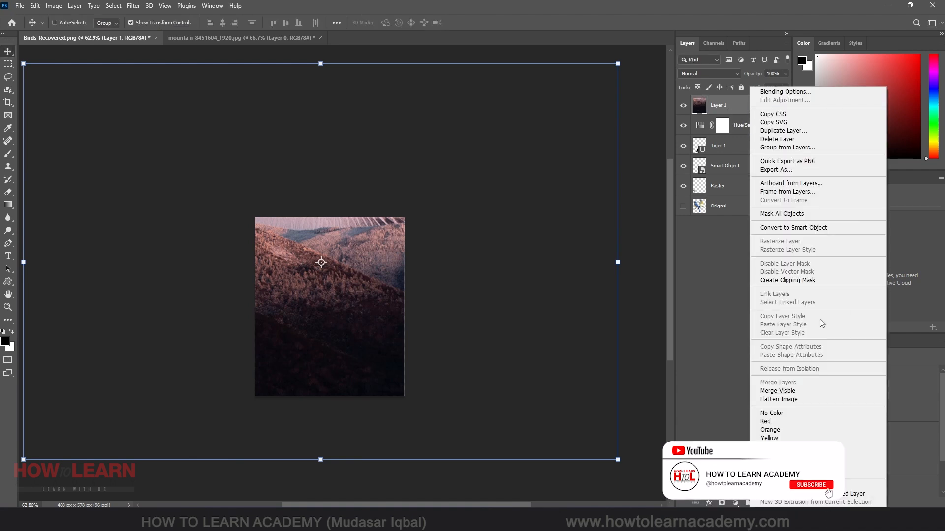
click(815, 227)
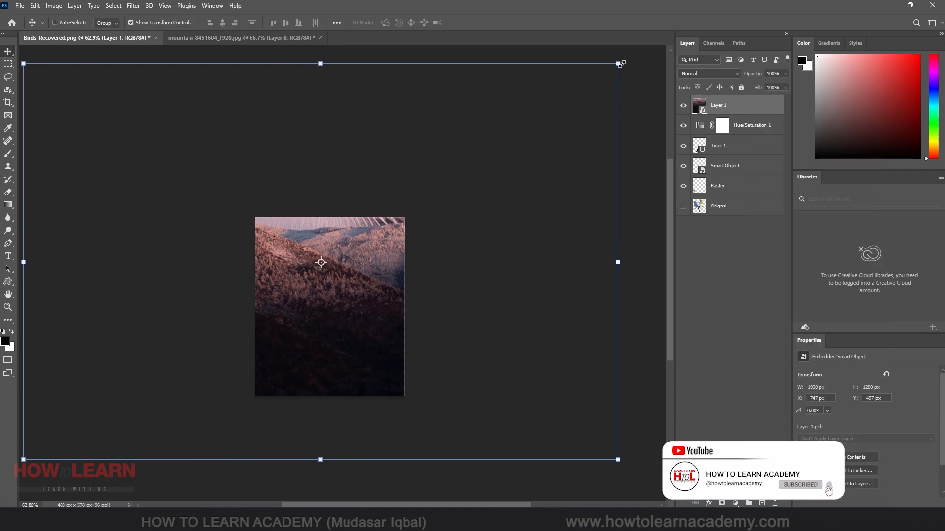
drag(618, 64, 359, 236)
key(Return)
scroll(367, 295, up, 3)
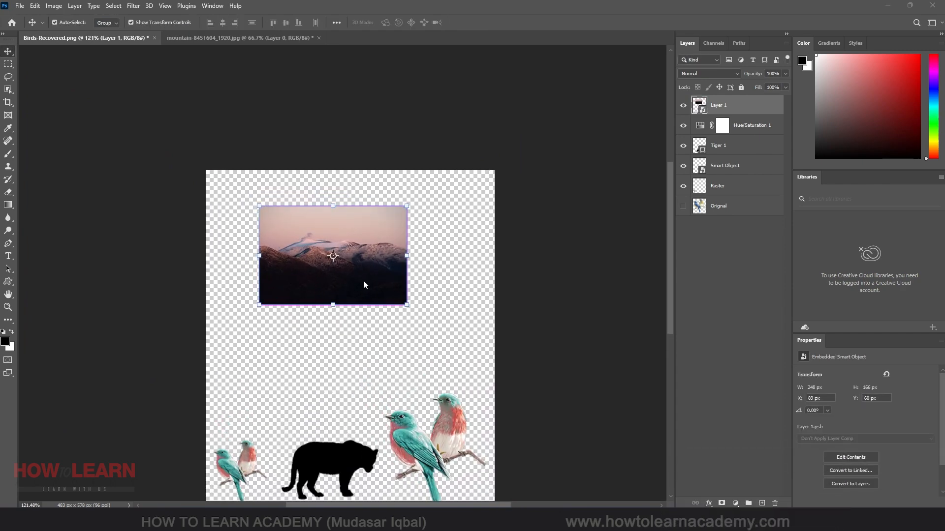
key(ctrl+o)
key(Escape)
scroll(365, 284, up, 1)
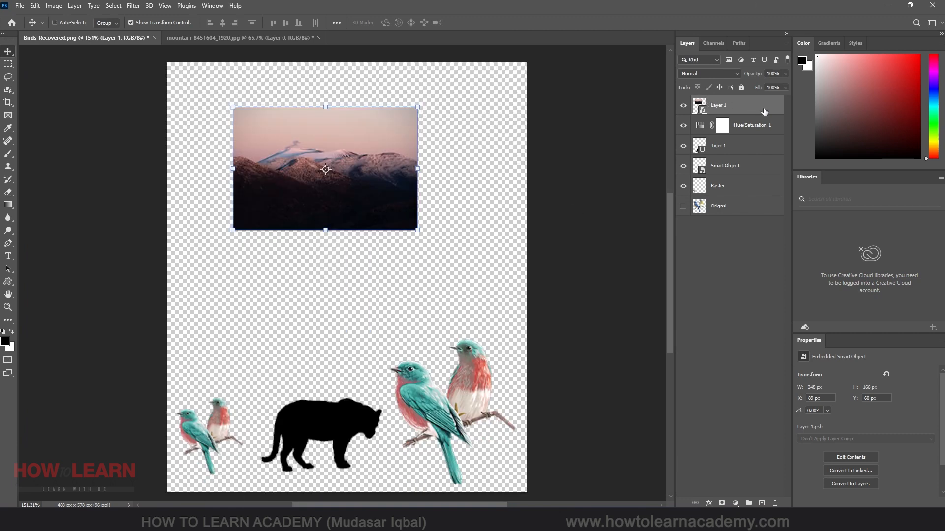
Move the mountain layer directly below the Hue/Saturation adjustment layer, and set the adjustment's Hue to -110
drag(764, 112, 749, 140)
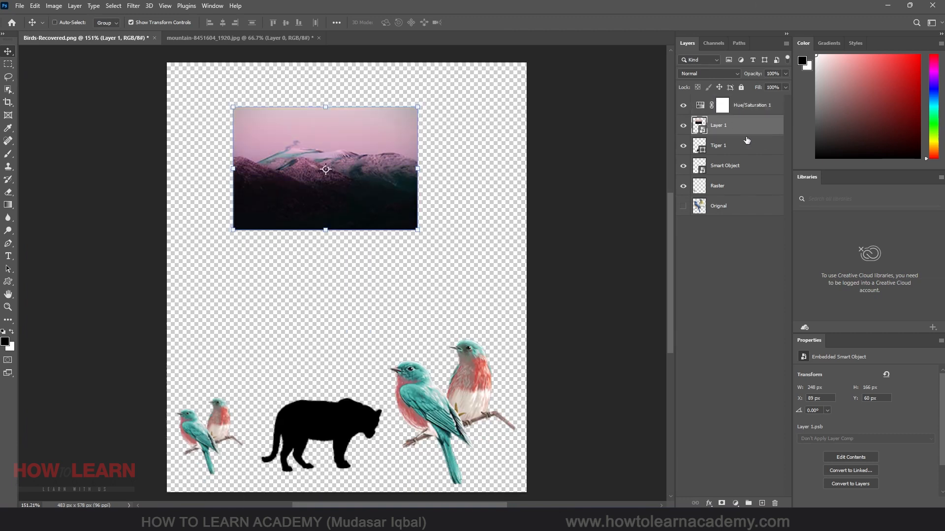
click(756, 109)
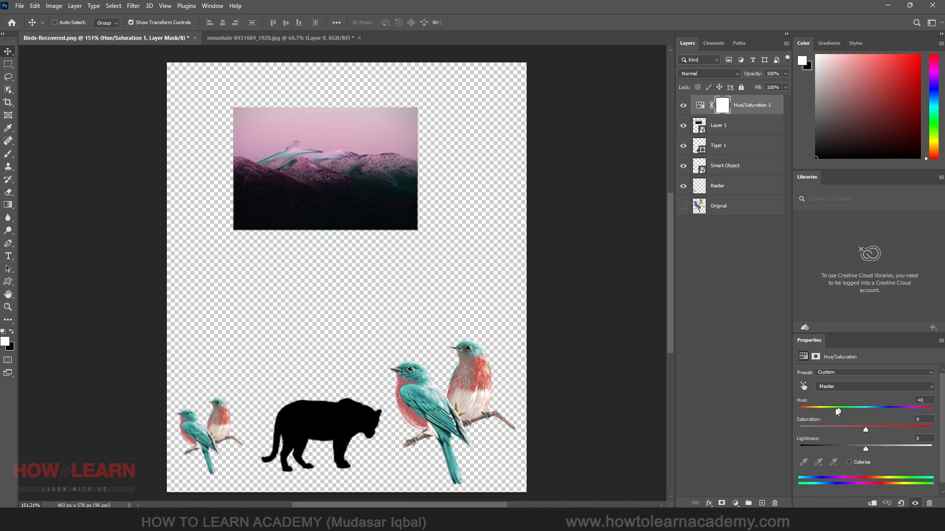
mouse_move(835, 409)
mouse_down()
mouse_move(878, 415)
mouse_move(819, 411)
mouse_up()
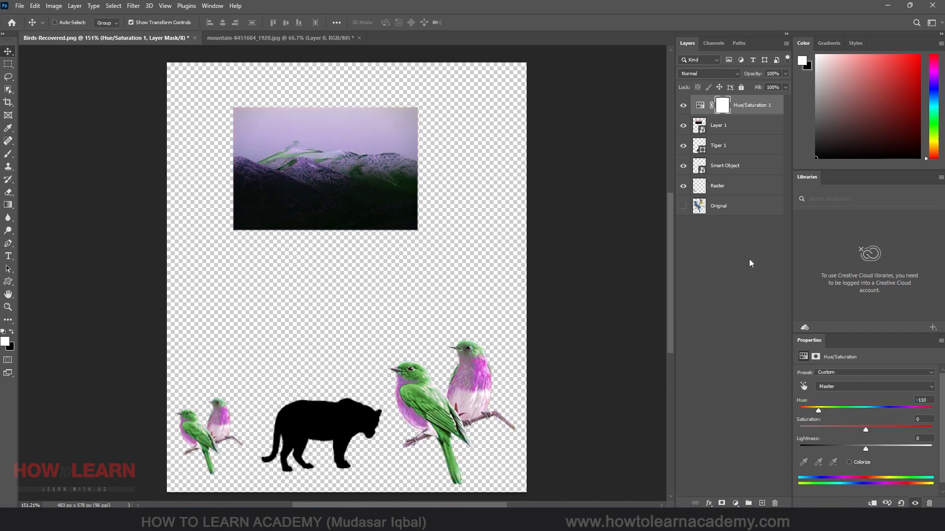
Move the mountain layer back above the Hue/Saturation adjustment layer, and select the layers in turn to compare which ones the adjustment affects
drag(743, 126, 744, 102)
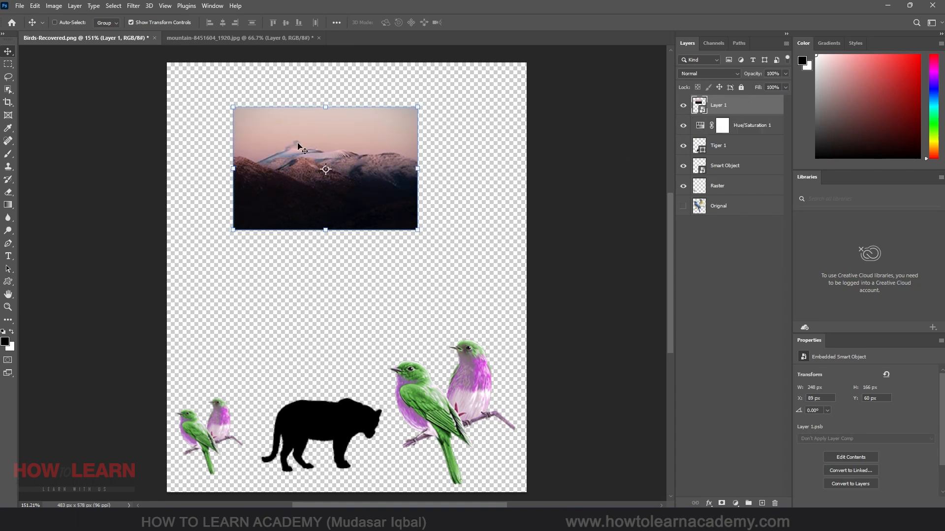
click(749, 126)
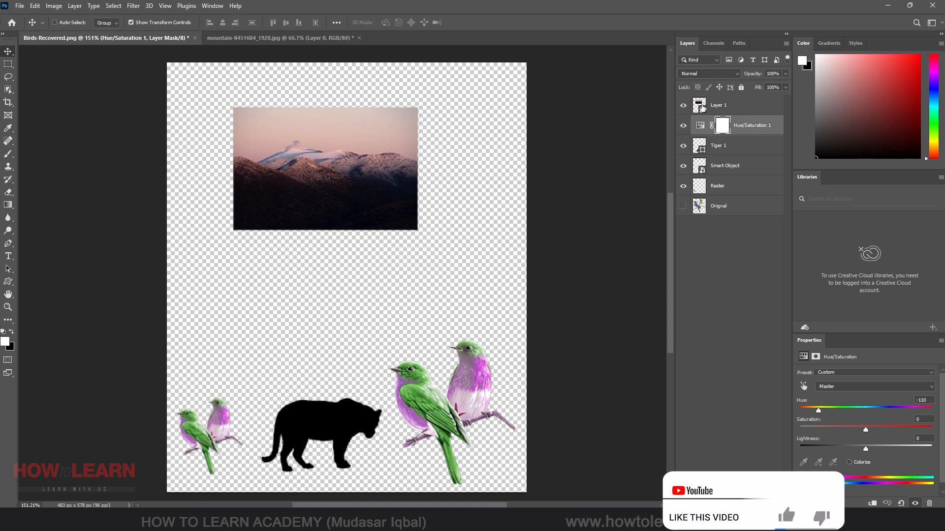
click(744, 113)
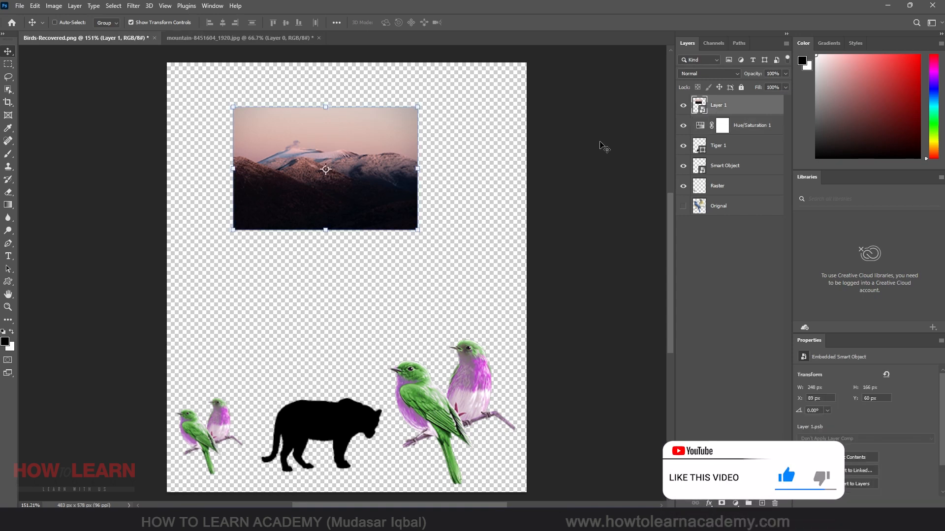
click(717, 164)
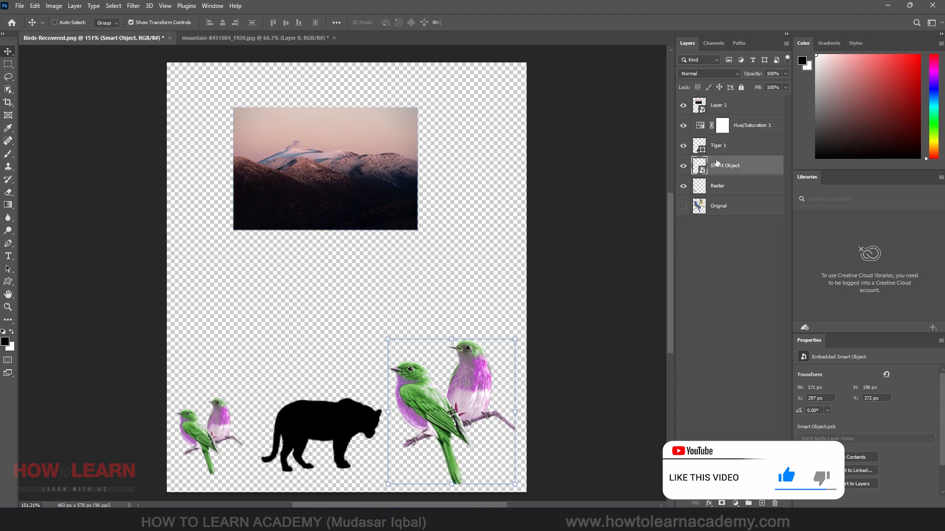
click(732, 147)
click(741, 132)
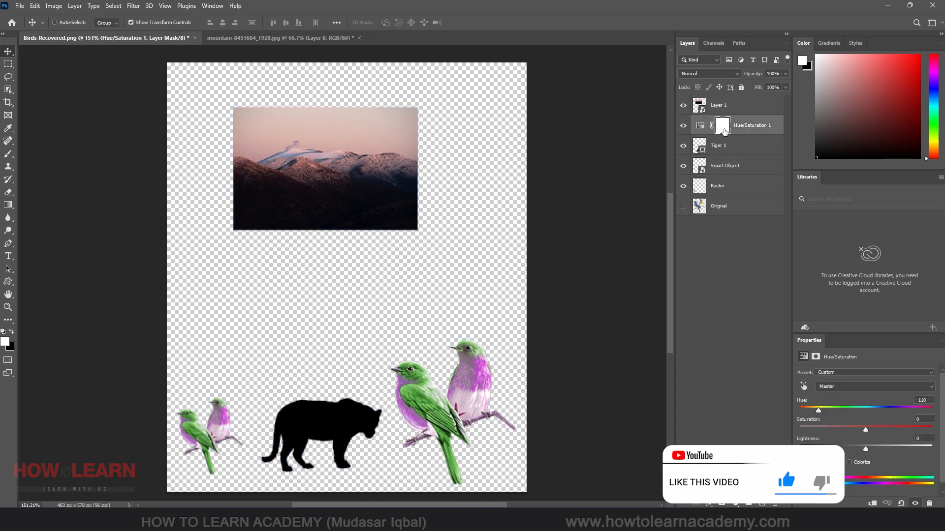